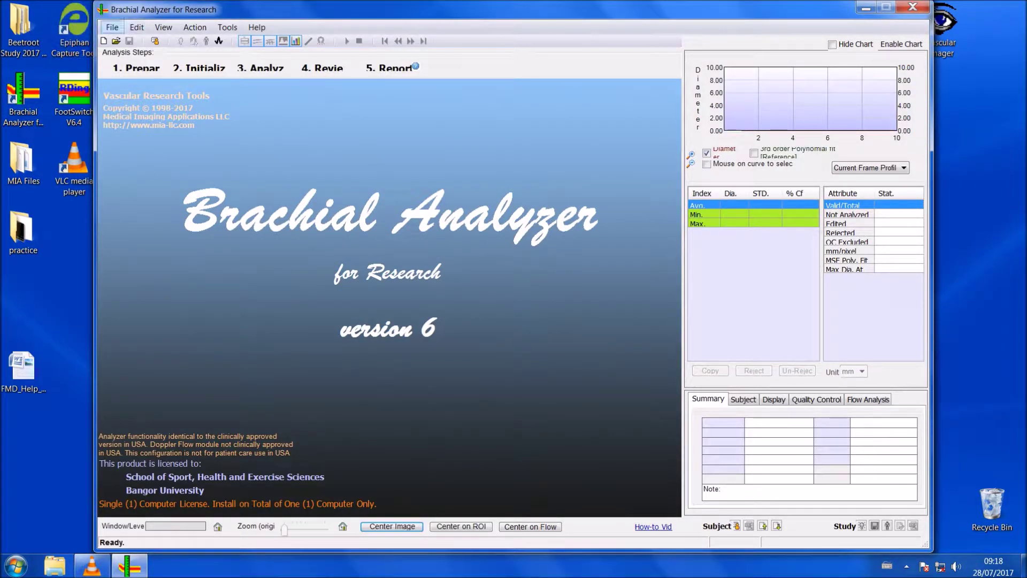
# Open the existing study LS_Baseline from the practice folder on the desktop.
pyautogui.click(112, 27)
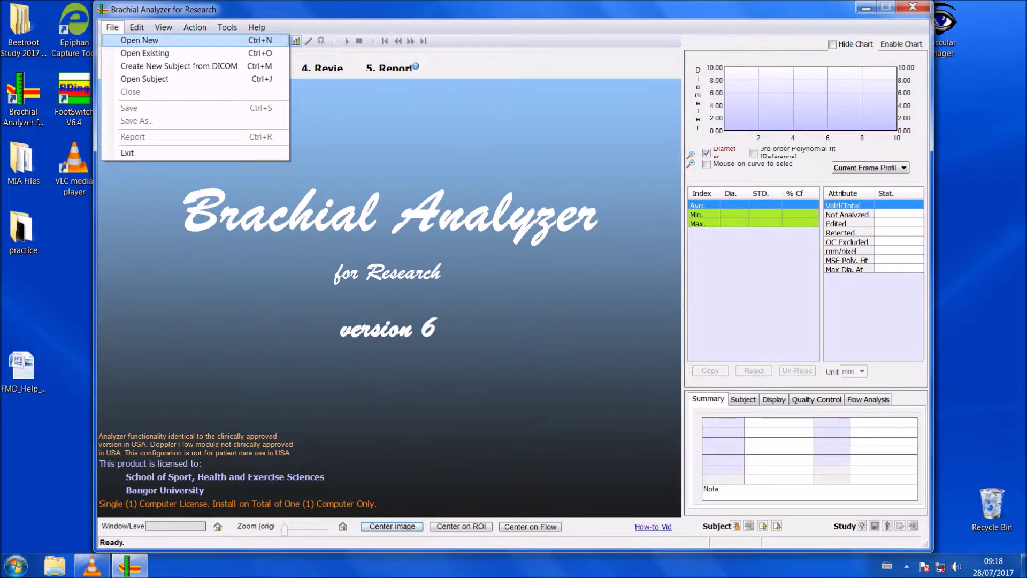
pyautogui.click(144, 53)
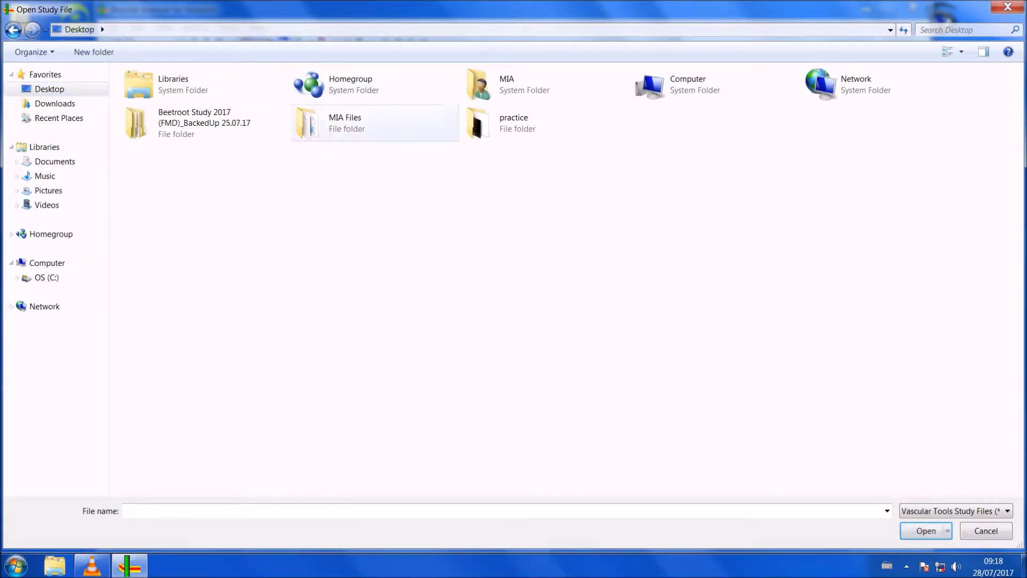
pyautogui.doubleClick(503, 122)
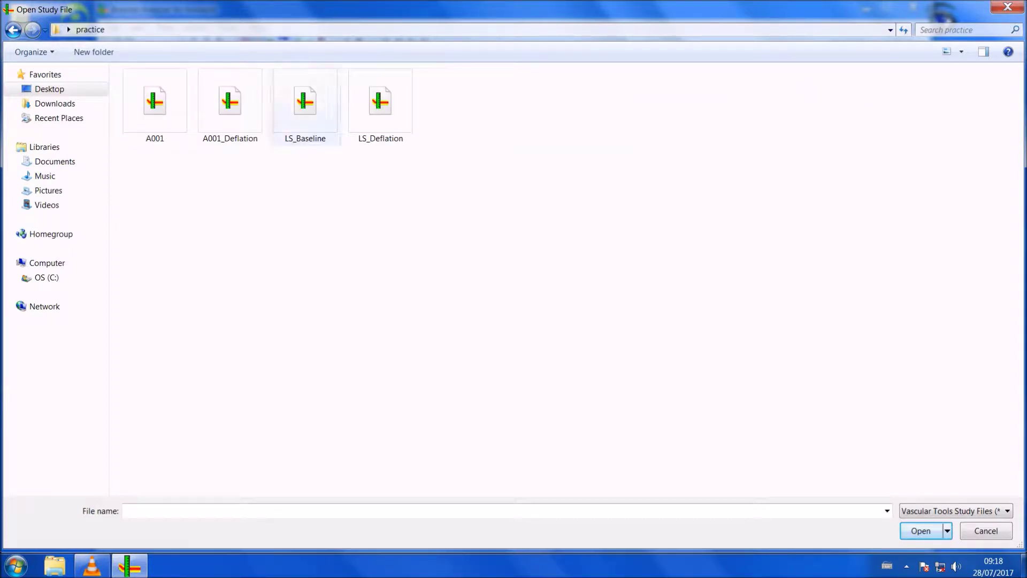
pyautogui.doubleClick(305, 104)
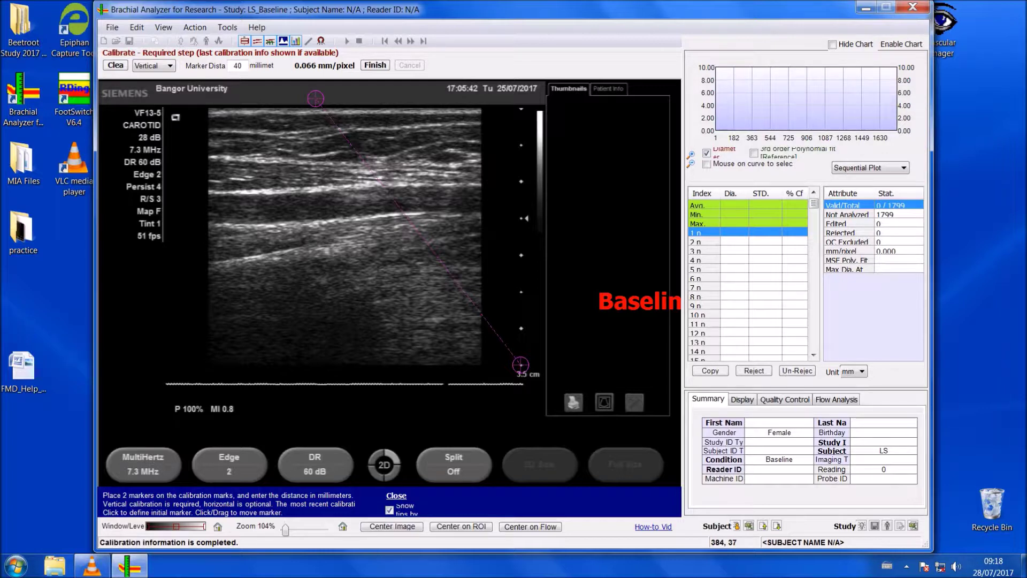
# Calibrate the baseline image vertically by moving the upper marker onto the top mark of the depth scale.
pyautogui.moveTo(316, 98)
pyautogui.mouseDown()
pyautogui.moveTo(356, 144)
pyautogui.moveTo(405, 173)
pyautogui.moveTo(428, 140)
pyautogui.moveTo(520, 117)
pyautogui.mouseUp()
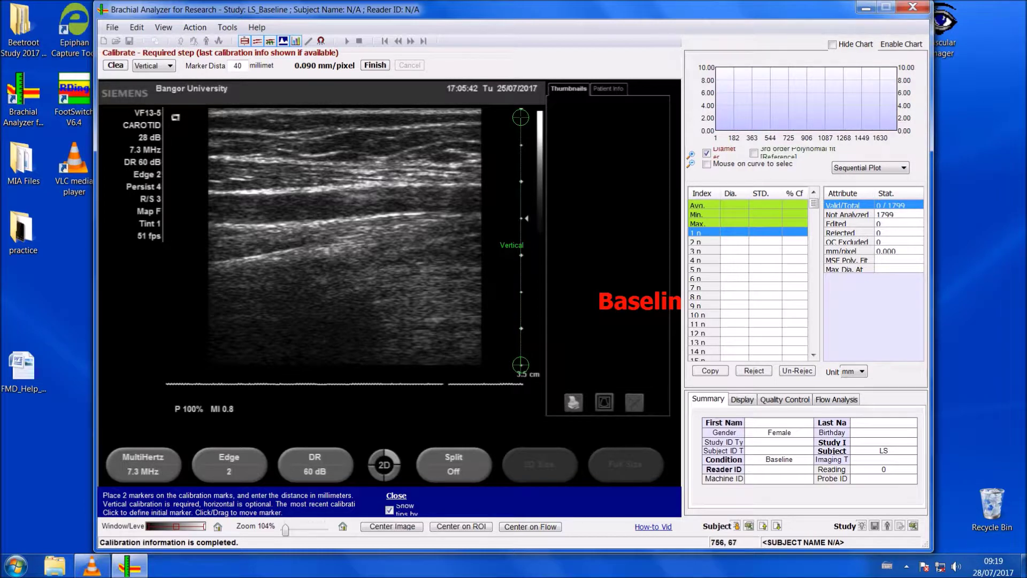
pyautogui.click(244, 43)
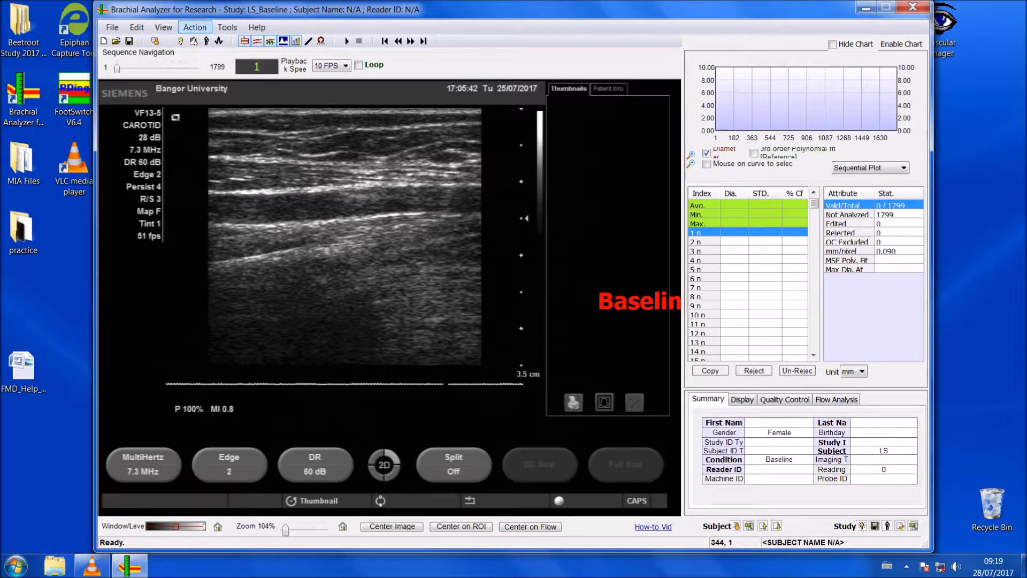
# Start defining the region of interest, move it onto the artery segment and widen it to about 3.6 mm.
pyautogui.click(194, 27)
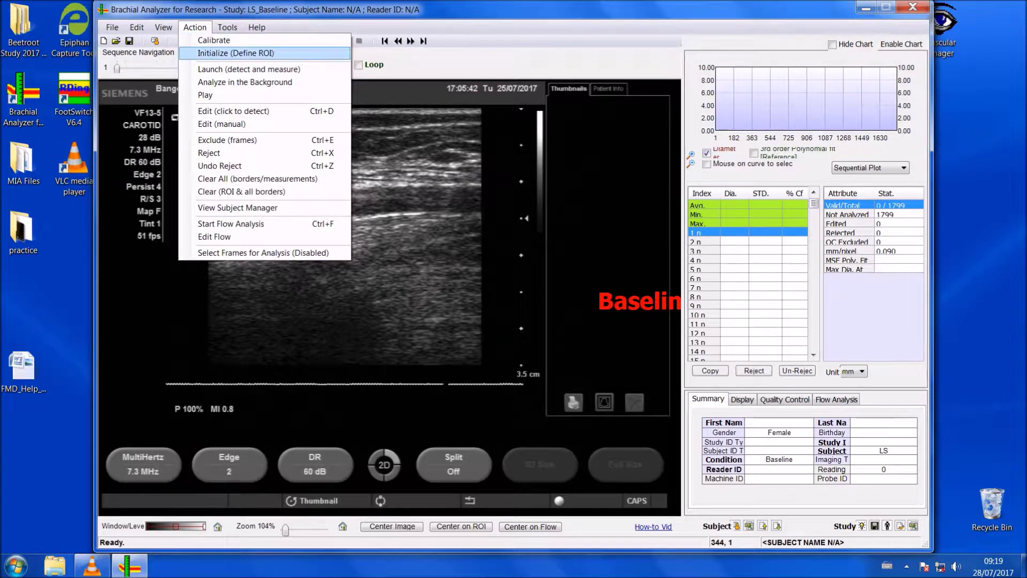
pyautogui.click(236, 53)
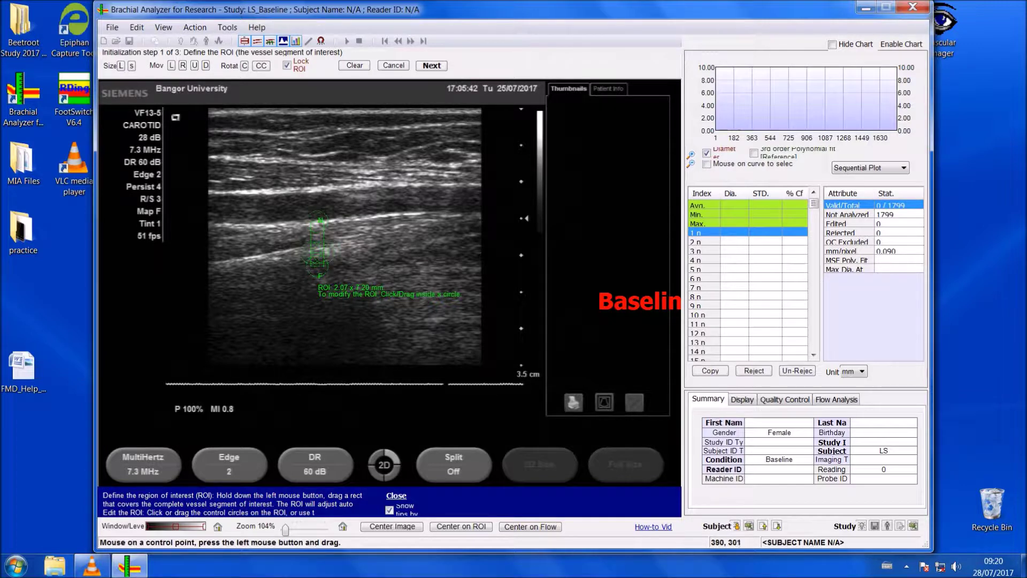
pyautogui.moveTo(317, 252); pyautogui.dragTo(353, 235)
pyautogui.press('Right')
pyautogui.press('Right')
pyautogui.press('Right')
pyautogui.press('Right')
pyautogui.press('Right')
pyautogui.press('Right')
pyautogui.press('Right')
pyautogui.press('Right')
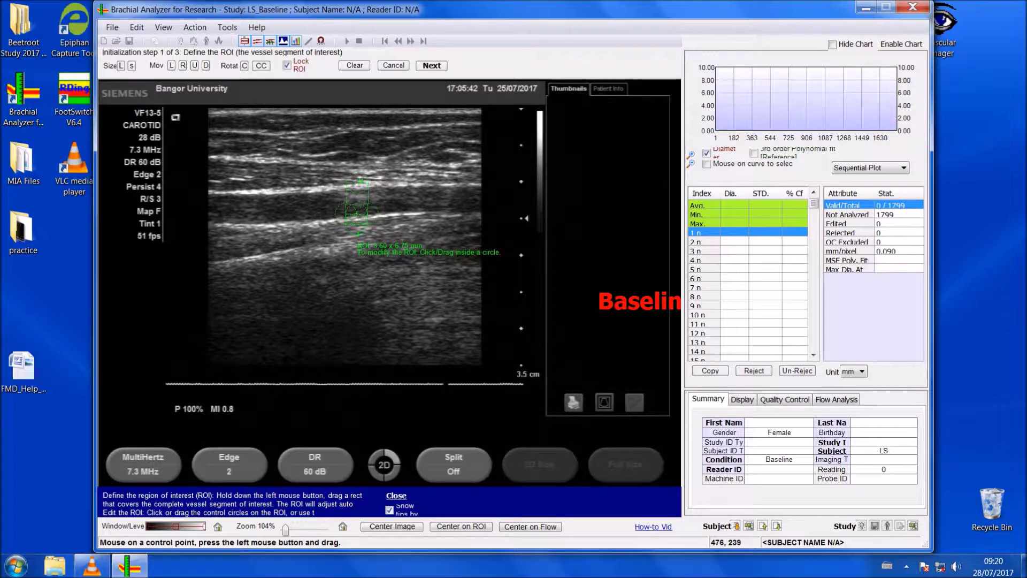
# Fine-tune the height of the region of interest to about 6.3 mm so it encloses both artery walls.
pyautogui.press('Down')
pyautogui.press('Down')
pyautogui.press('Down')
pyautogui.press('Down')
pyautogui.press('Down')
pyautogui.press('Down')
pyautogui.press('Up')
pyautogui.press('Up')
pyautogui.press('Up')
pyautogui.press('Up')
pyautogui.press('Up')
pyautogui.press('Up')
pyautogui.press('Up')
pyautogui.press('Up')
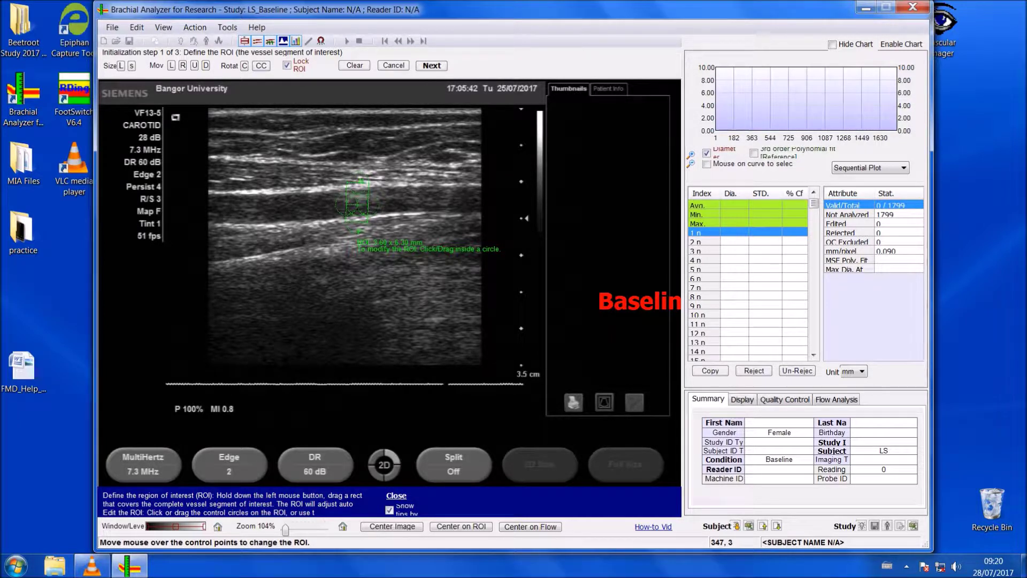
# Accept the baseline region of interest and its detected wall borders, and analyze all frames as a background process.
pyautogui.press('Return')
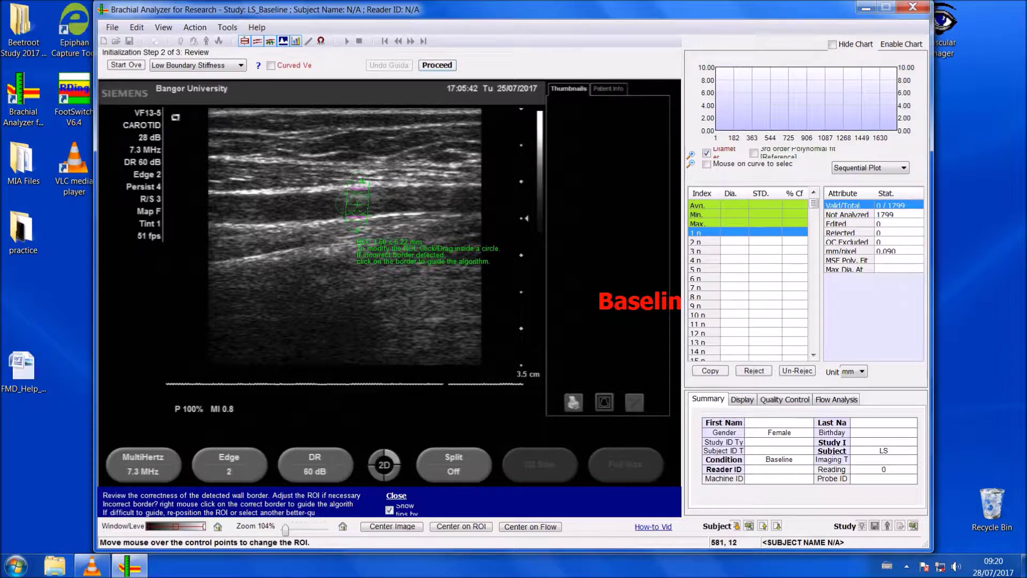
pyautogui.click(437, 65)
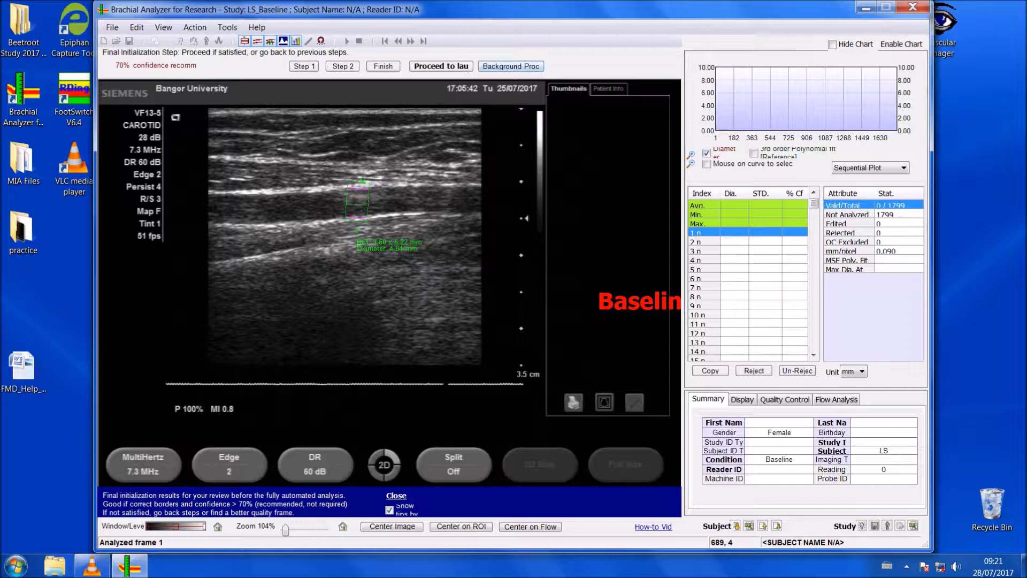
pyautogui.click(511, 66)
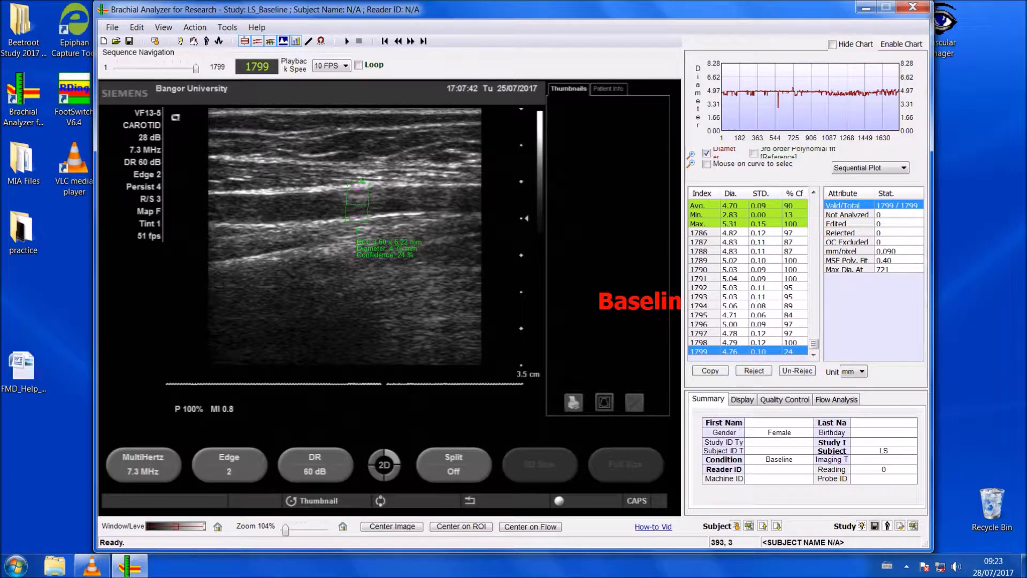
# Set the quality-control confidence threshold to 75% for the baseline measurements.
pyautogui.click(785, 399)
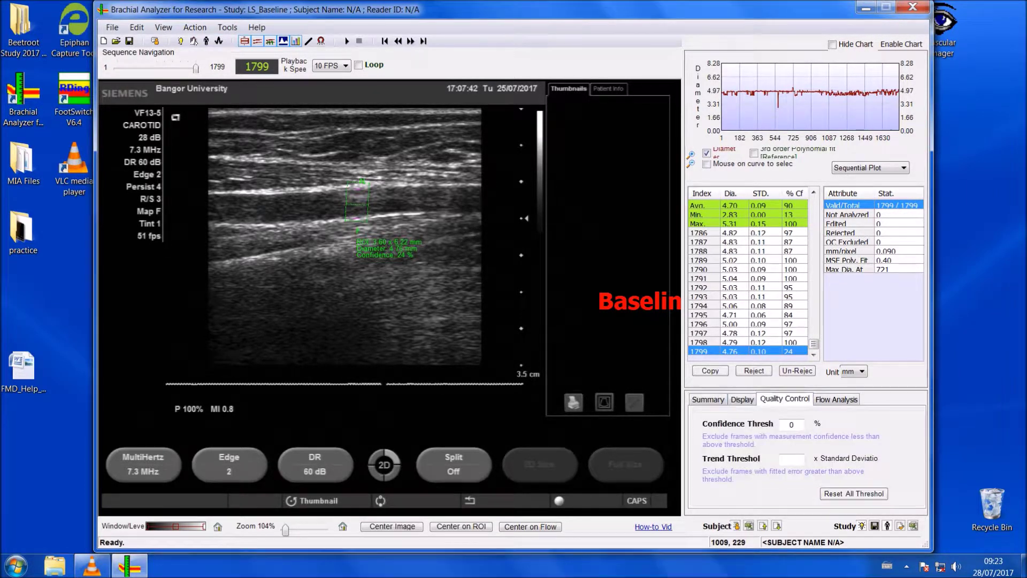
pyautogui.write('70')
pyautogui.press('BackSpace')
pyautogui.write('5')
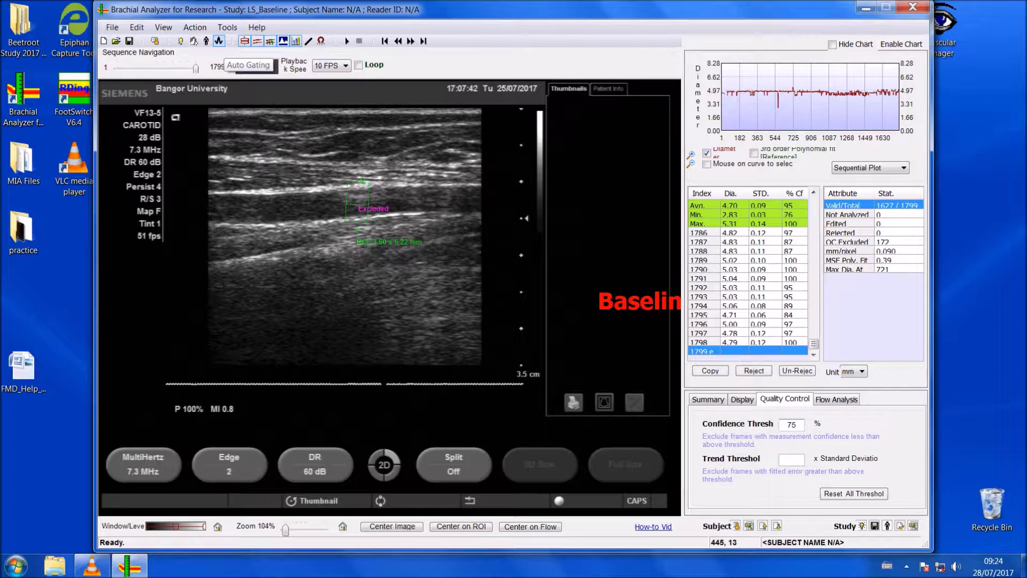
# Apply auto gating with R-peak detection over frames 1 to 1799 and review the selected frames' diameters.
pyautogui.click(219, 42)
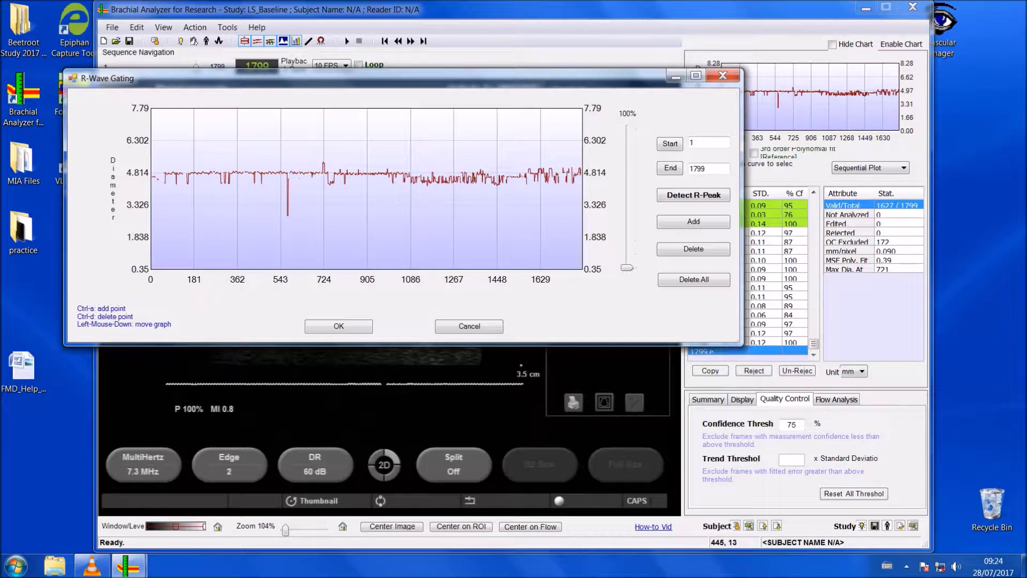
pyautogui.click(469, 326)
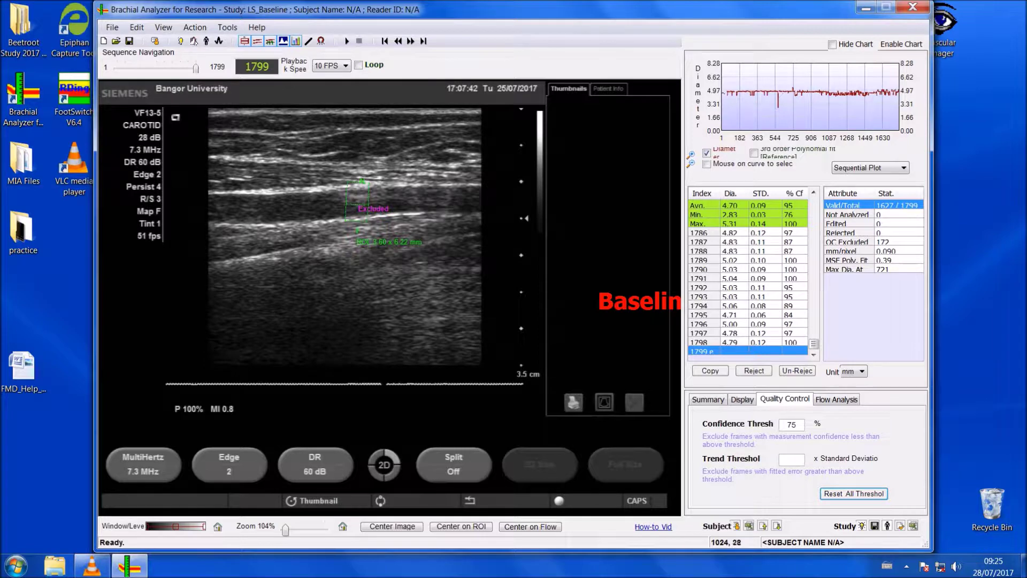
pyautogui.click(219, 41)
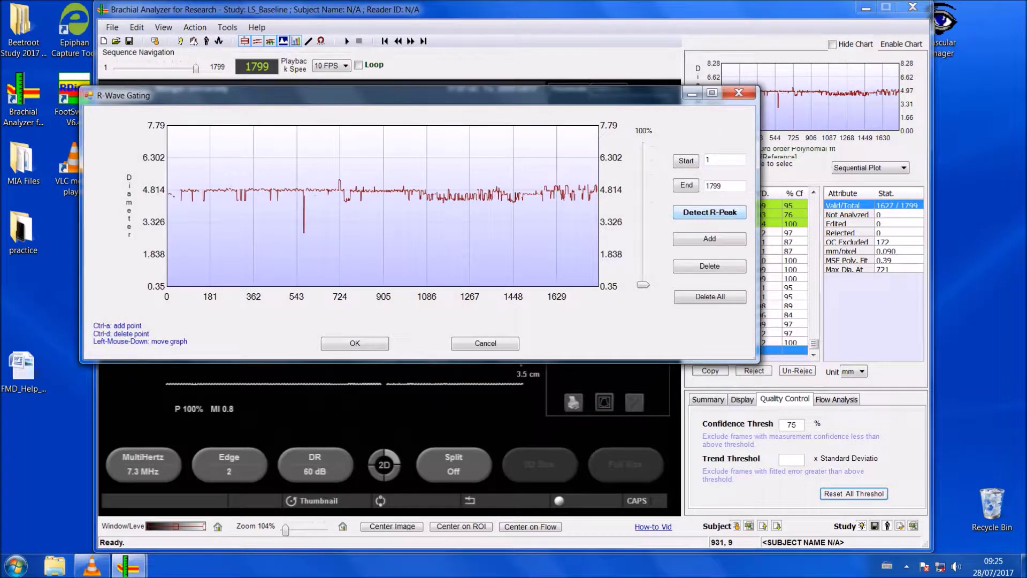
pyautogui.click(710, 212)
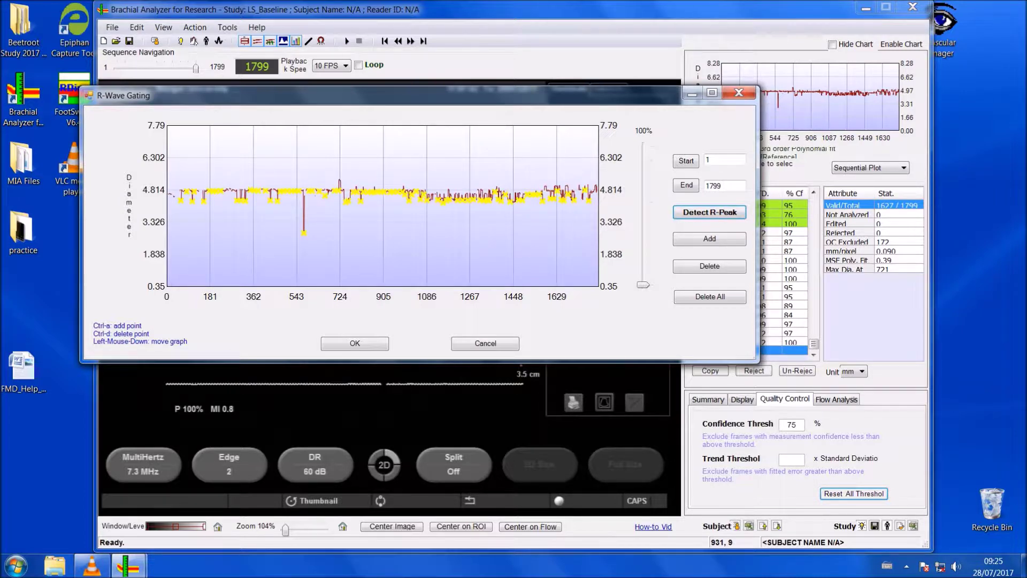
pyautogui.press('Return')
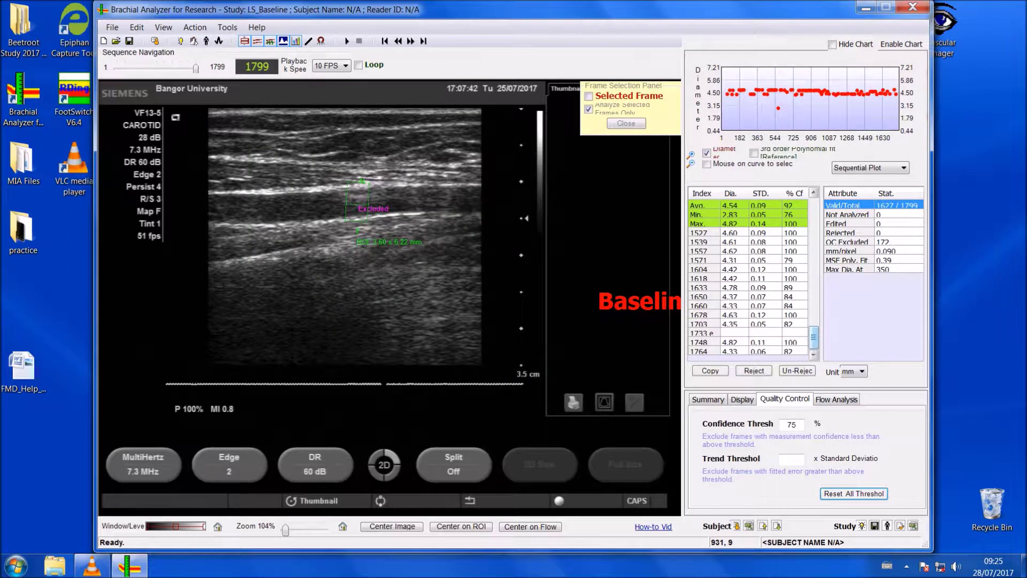
pyautogui.scroll(8, 749, 278)
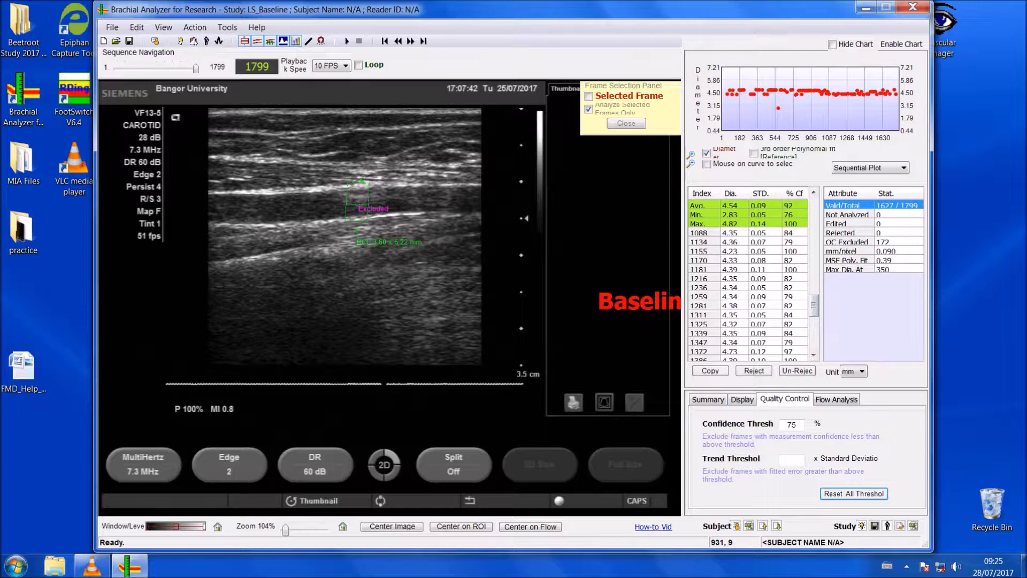
pyautogui.scroll(10, 749, 278)
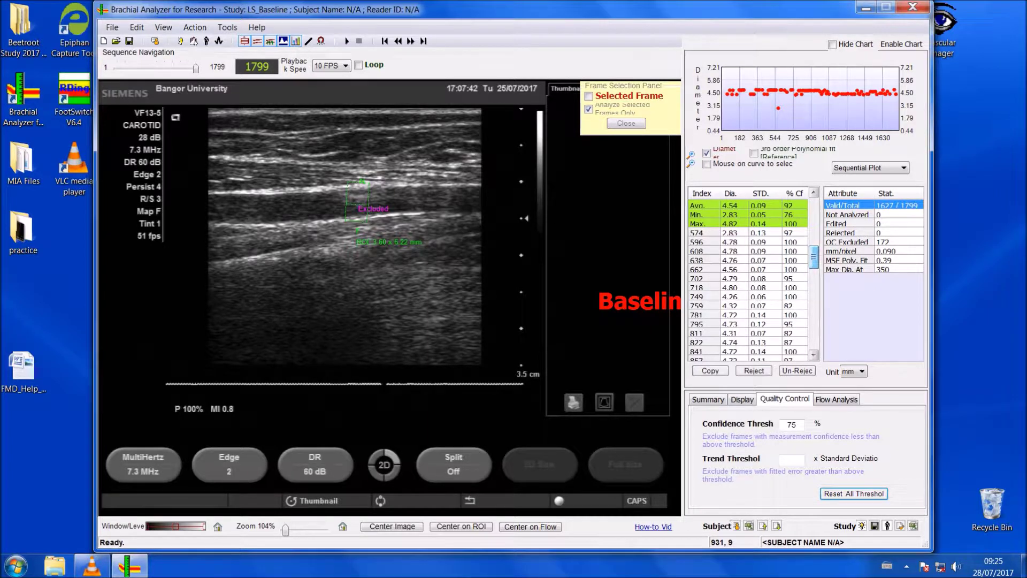
pyautogui.scroll(9, 749, 278)
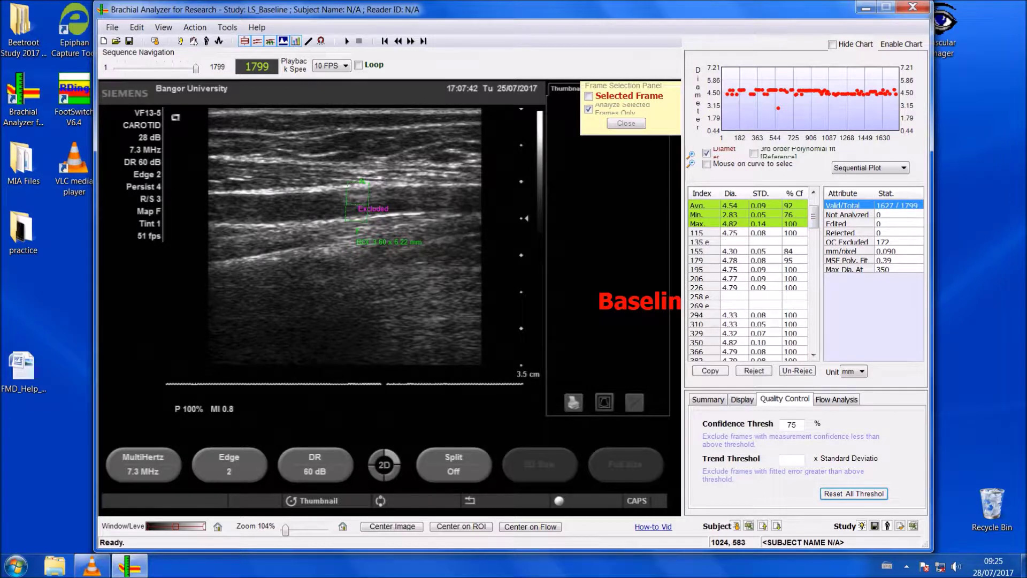
pyautogui.scroll(2, 748, 278)
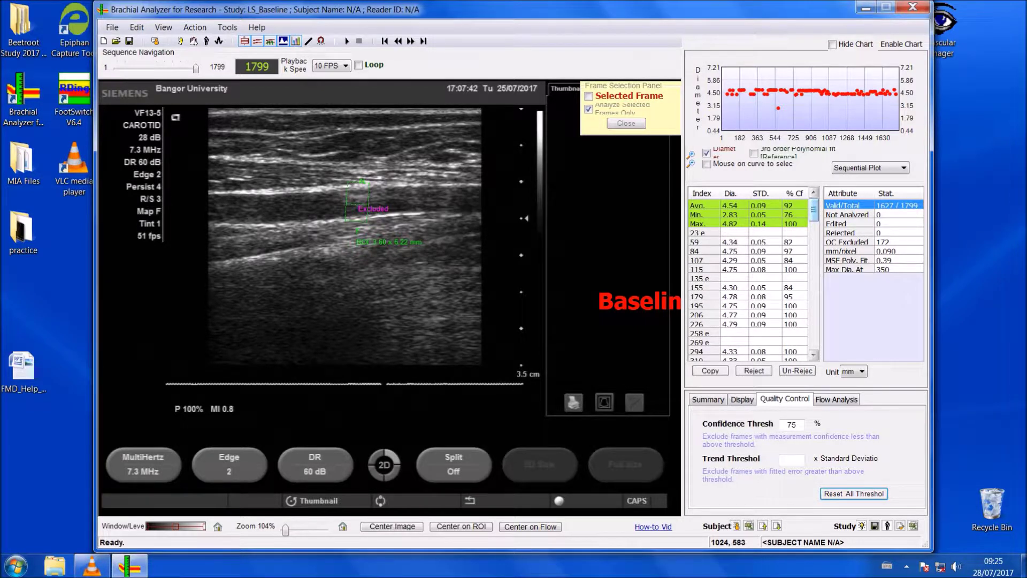
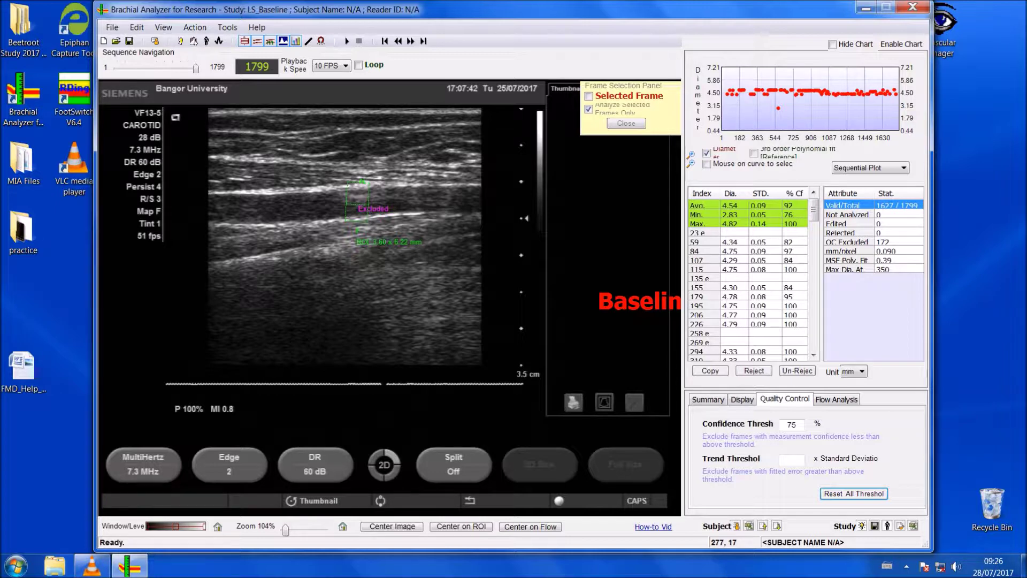
# Save the modified baseline study and open the existing study LS_Deflation.
pyautogui.hotkey('alt', 'f')
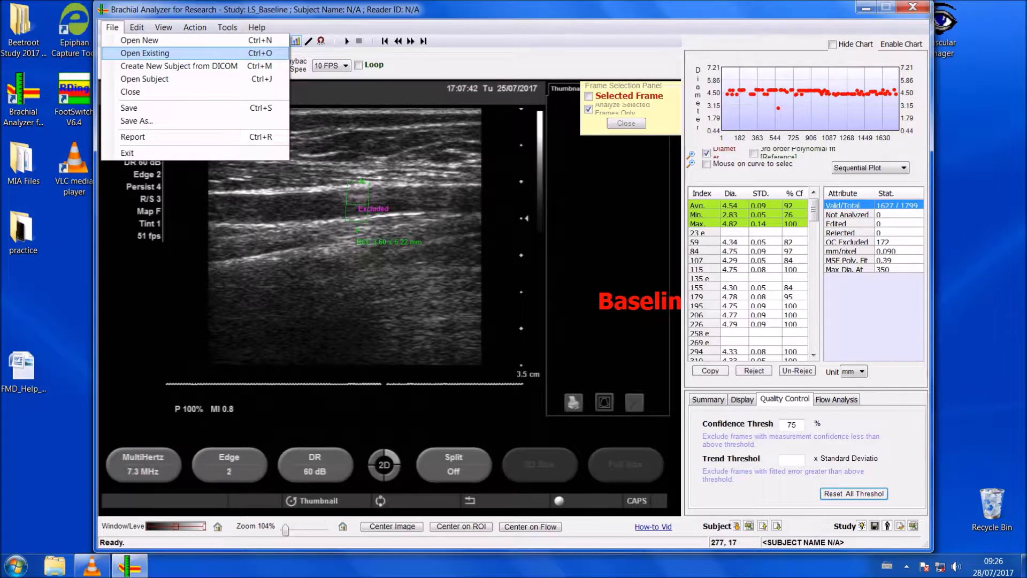
pyautogui.press('Return')
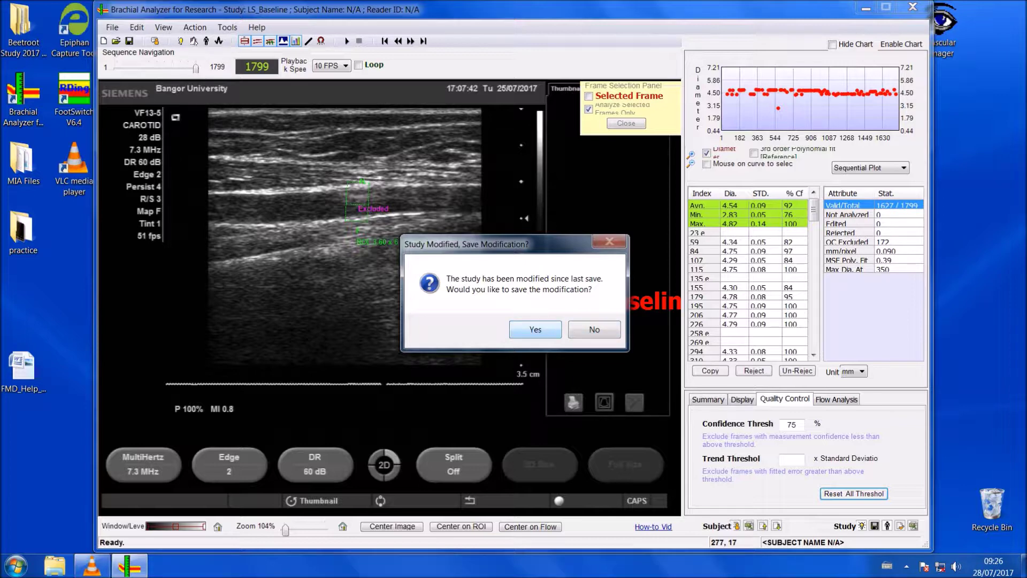
pyautogui.press('Return')
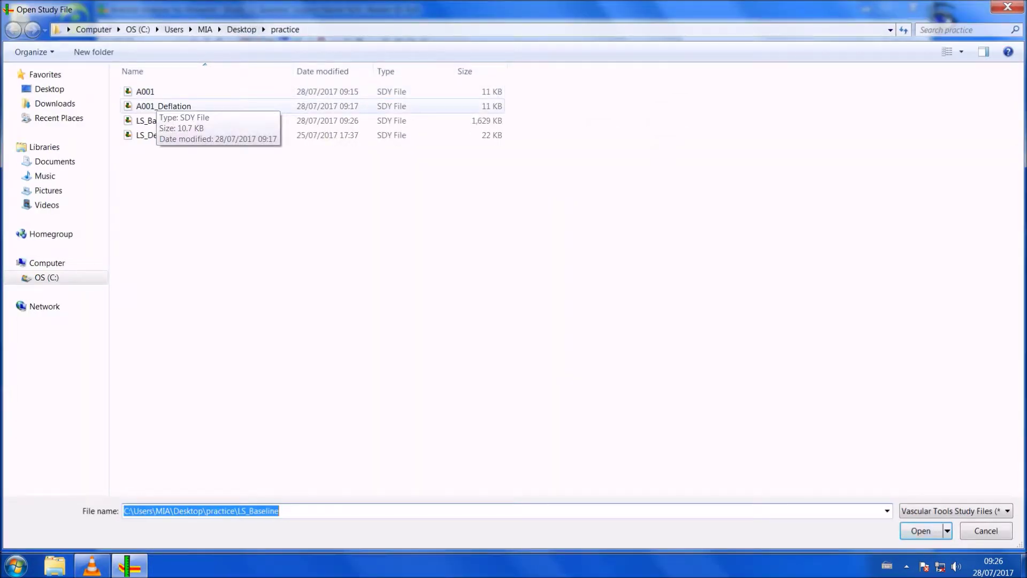
pyautogui.doubleClick(147, 135)
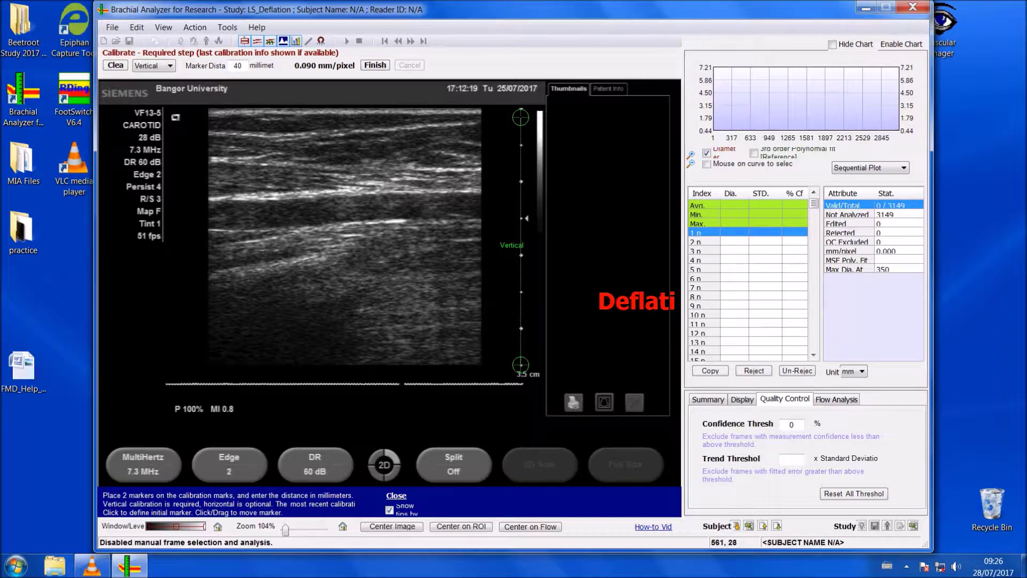
# Accept the deflation study's existing calibration and fit its region of interest around both artery walls, about 3.6 by 6.5 mm.
pyautogui.click(375, 65)
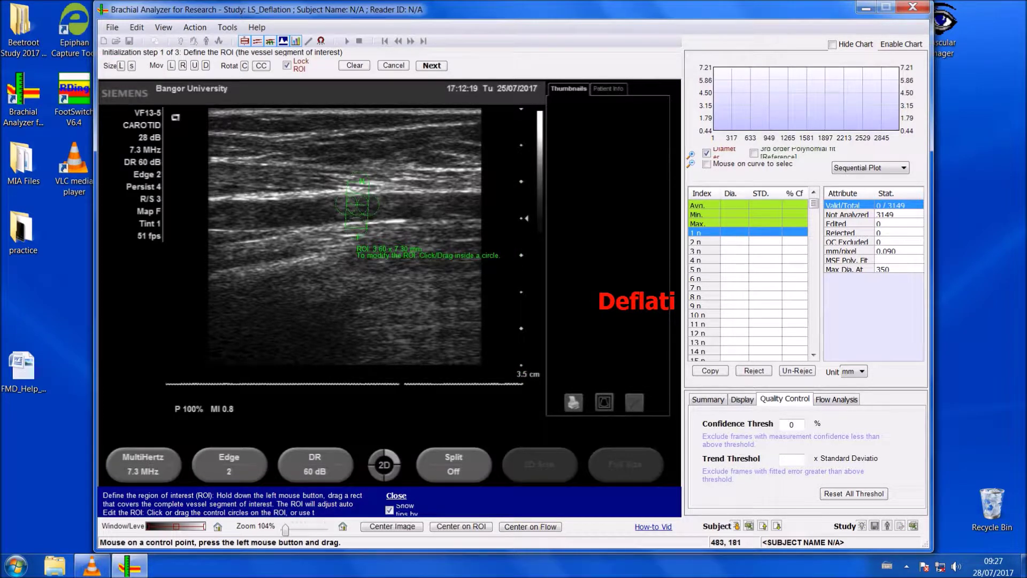
pyautogui.moveTo(367, 180); pyautogui.dragTo(375, 181)
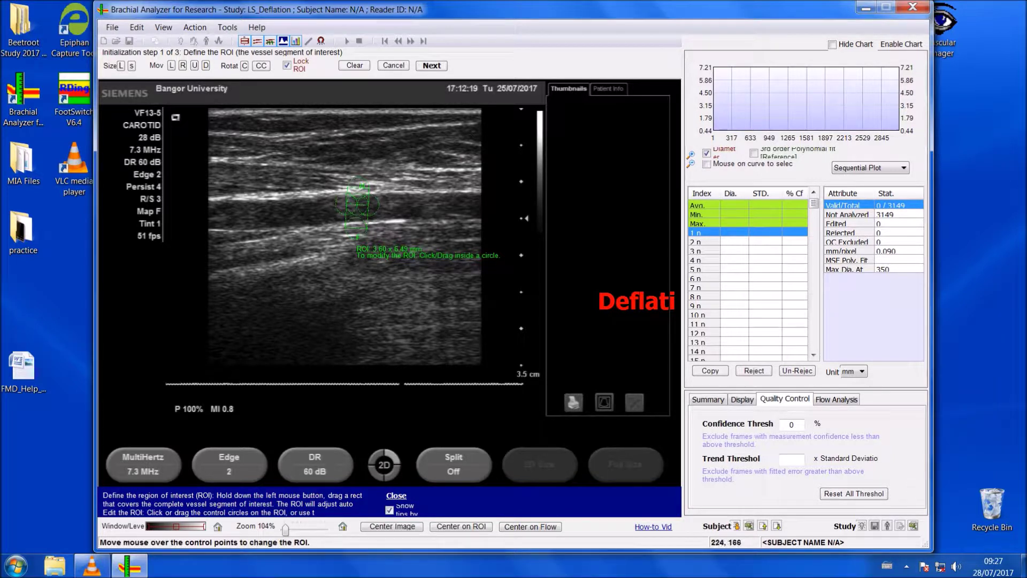
pyautogui.moveTo(358, 204)
pyautogui.mouseDown()
pyautogui.moveTo(355, 183)
pyautogui.moveTo(362, 207)
pyautogui.mouseUp()
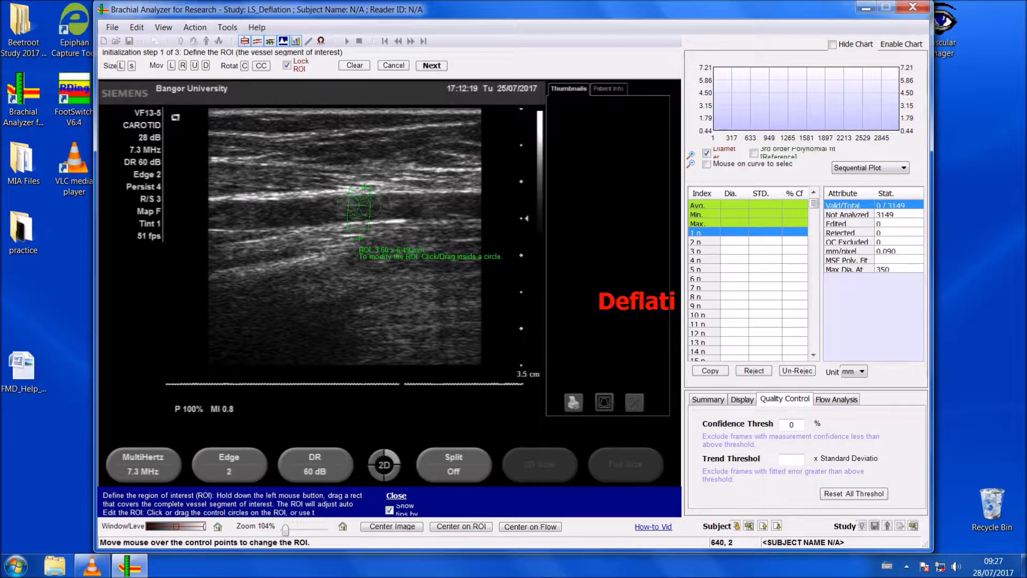
# Accept the deflation region of interest and detected wall borders, and run the frame analysis as a background process.
pyautogui.press('Return')
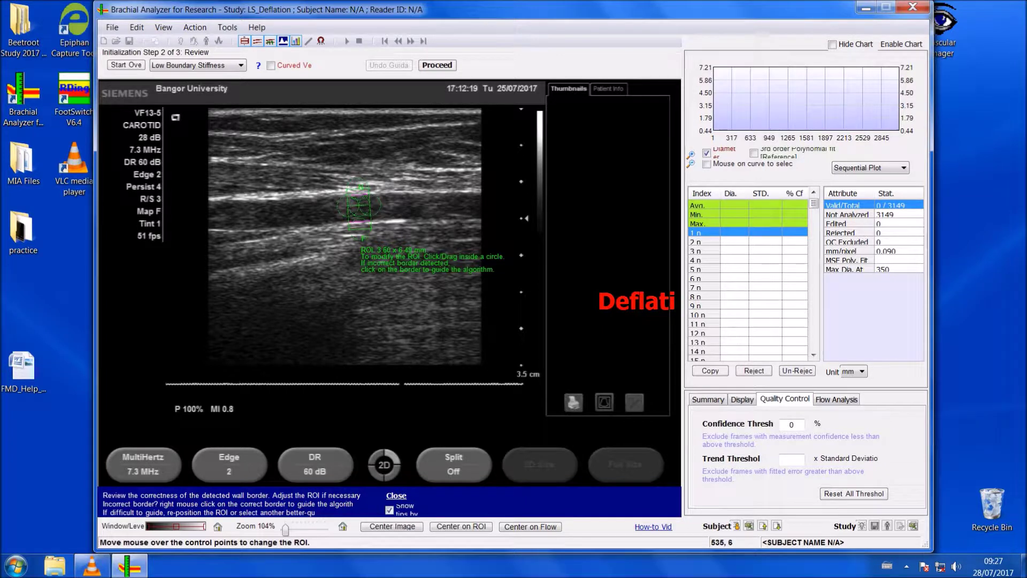
pyautogui.press('Return')
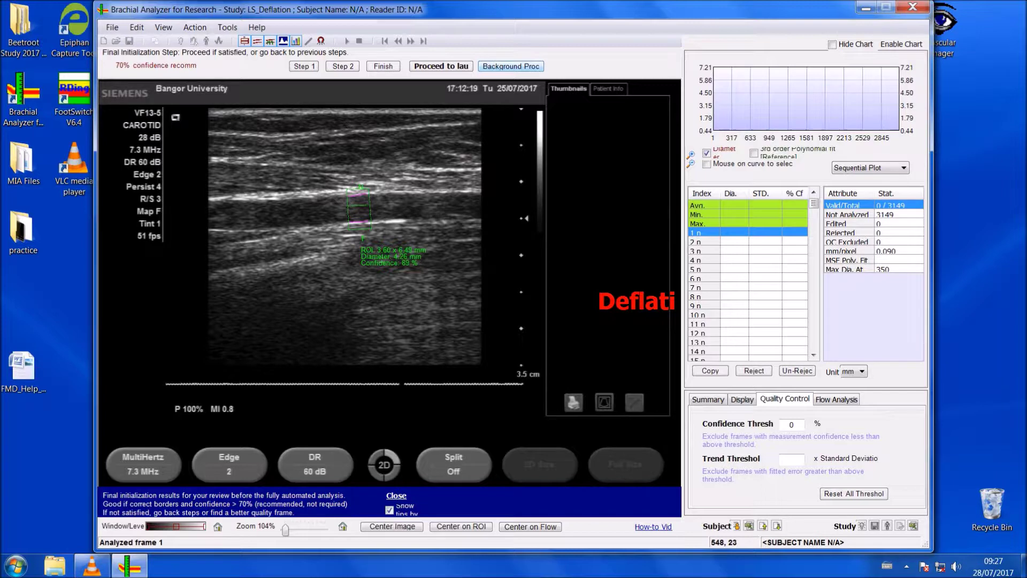
pyautogui.press('Return')
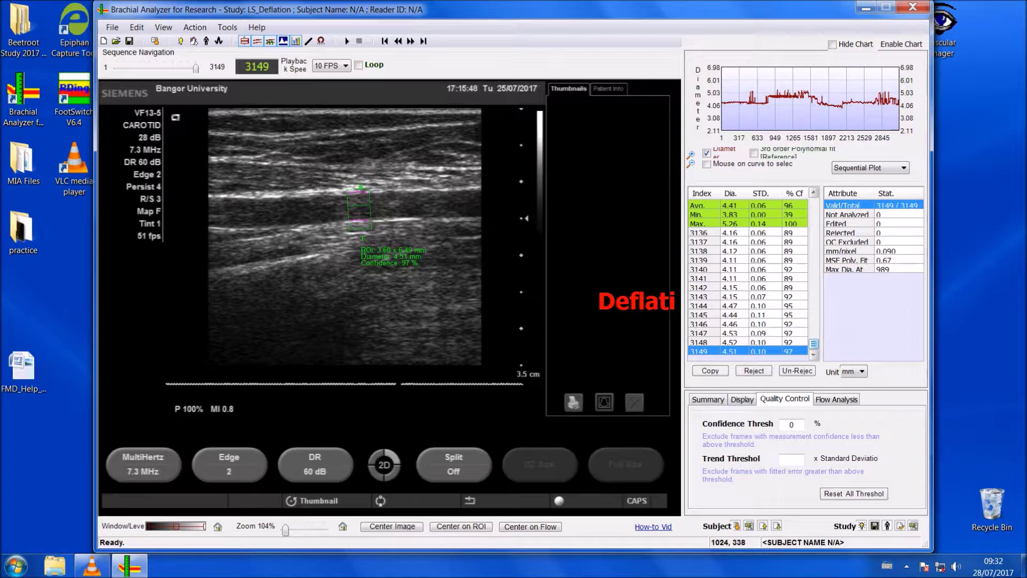
# Select frames 1 to 450 of the deflation study's diameter measurements and reject them.
pyautogui.moveTo(814, 344); pyautogui.dragTo(813, 224)
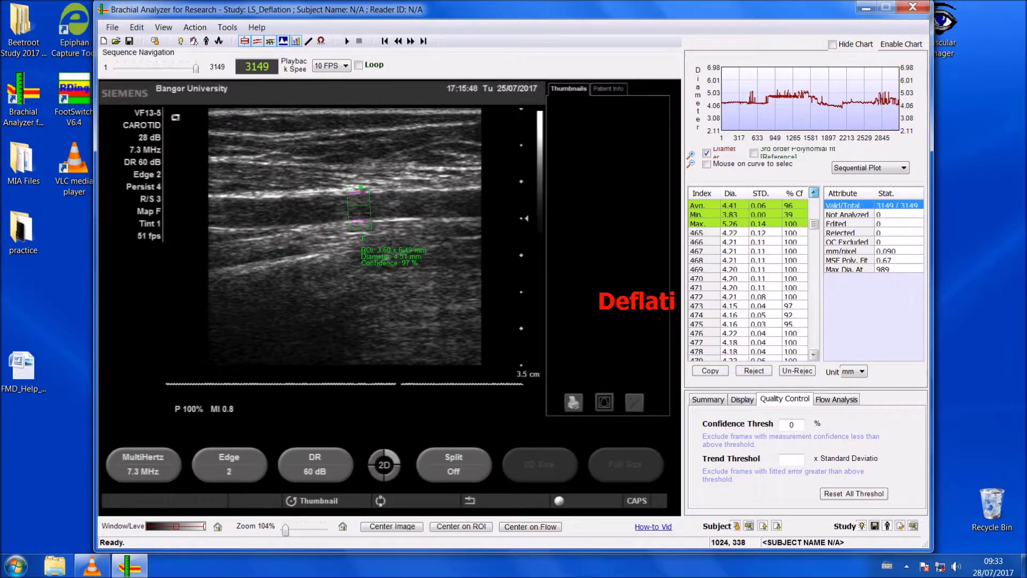
pyautogui.scroll(1, 749, 278)
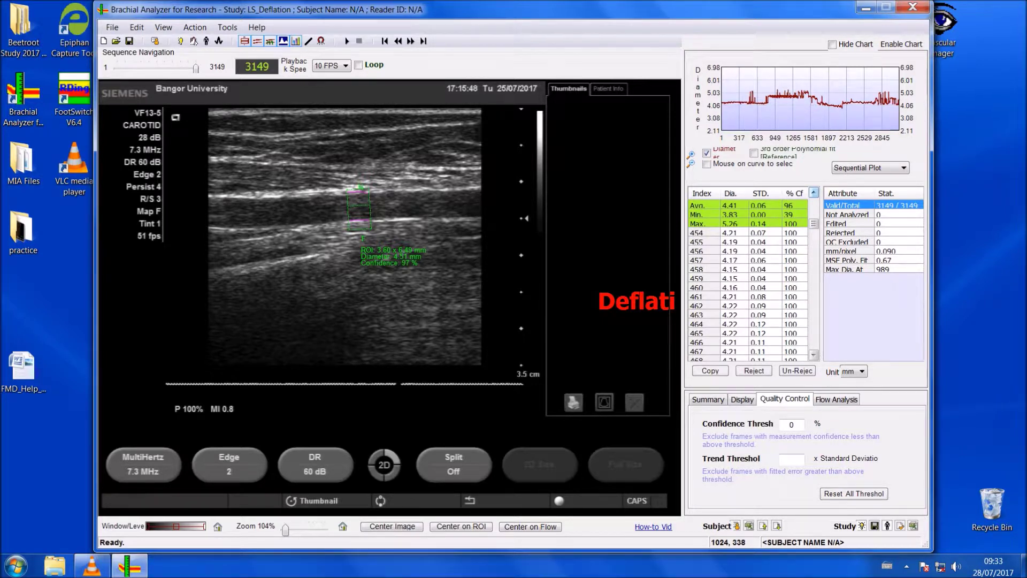
pyautogui.click(814, 192)
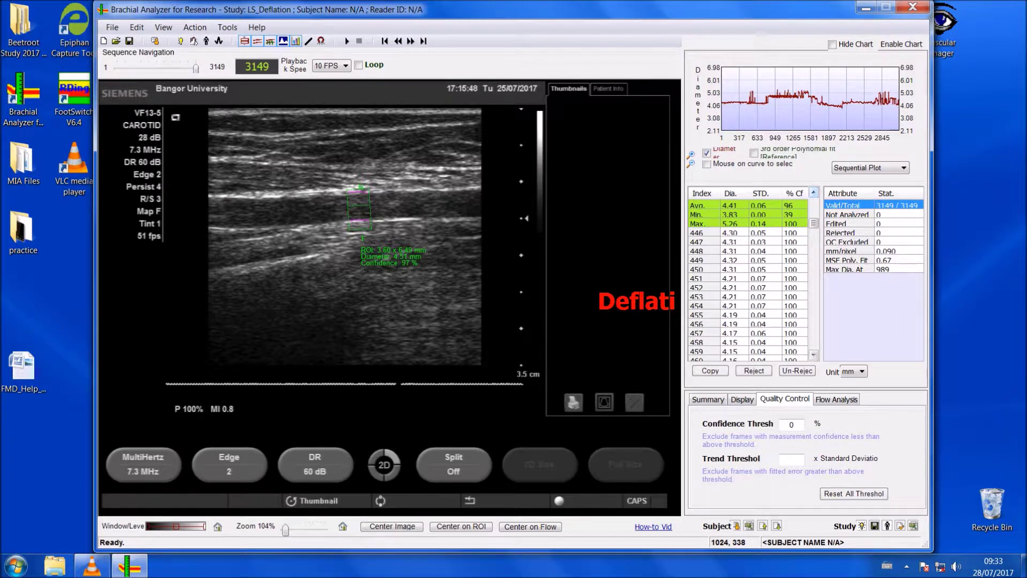
pyautogui.moveTo(695, 269); pyautogui.dragTo(695, 233)
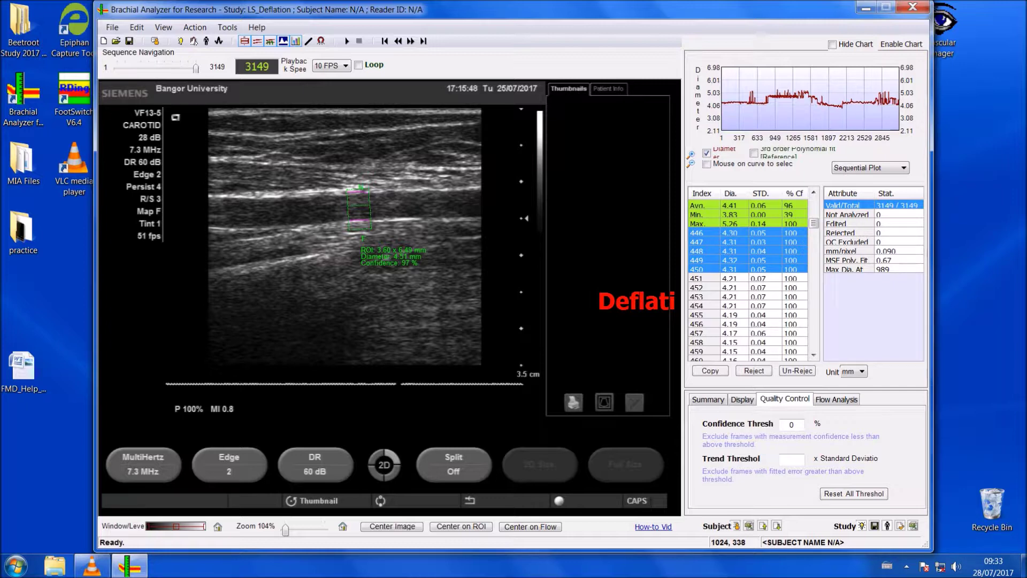
pyautogui.moveTo(814, 223); pyautogui.dragTo(813, 203)
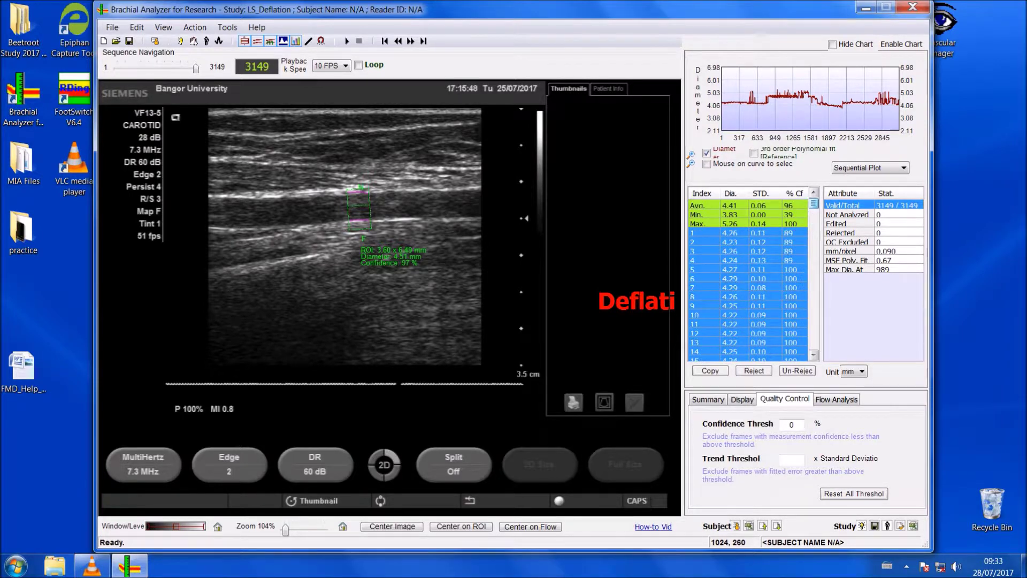
pyautogui.moveTo(814, 203); pyautogui.dragTo(813, 223)
pyautogui.click(814, 355)
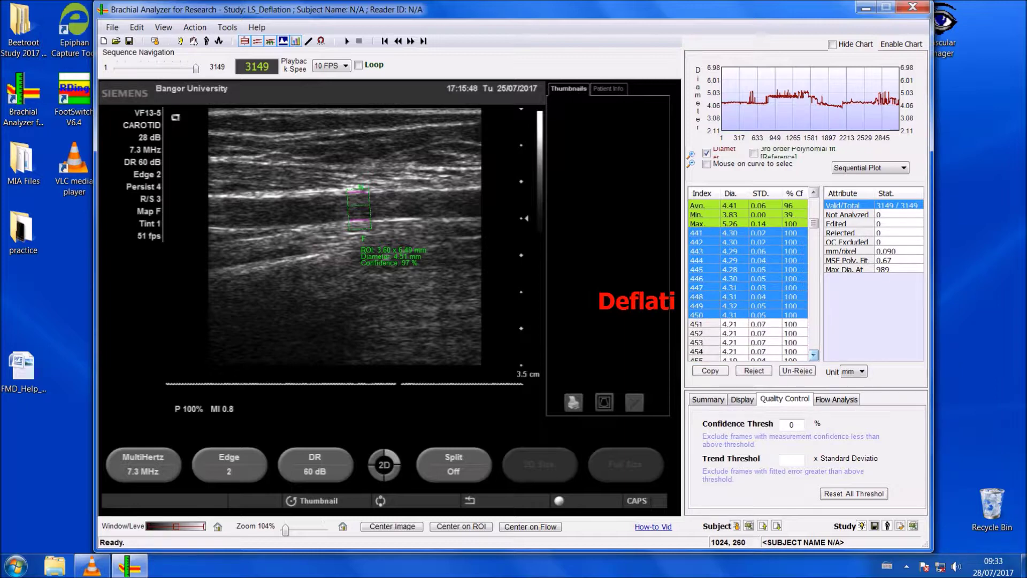
pyautogui.click(754, 370)
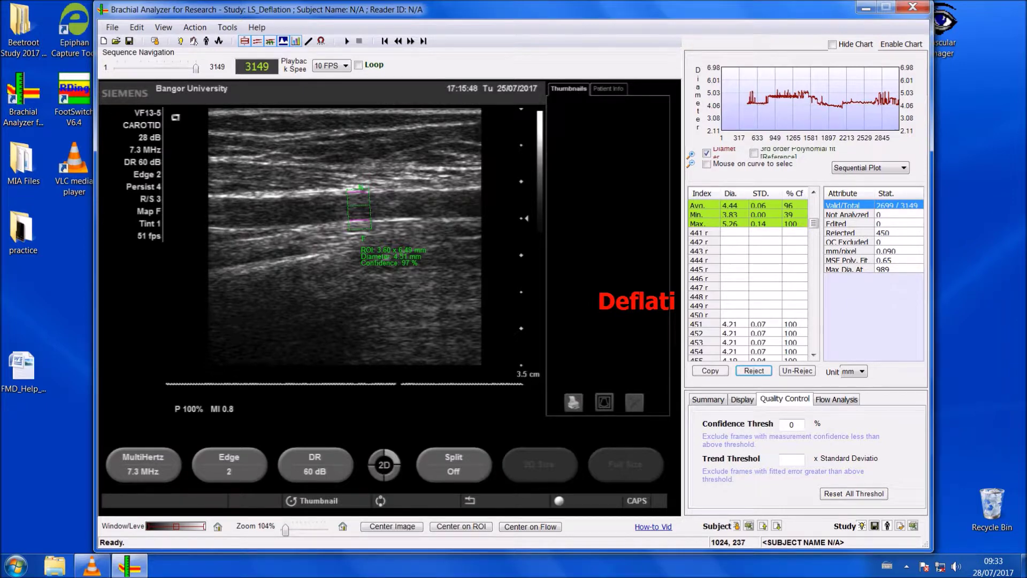
# Set the deflation study's confidence threshold to 75% to exclude low-confidence frames.
pyautogui.scroll(-10, 749, 278)
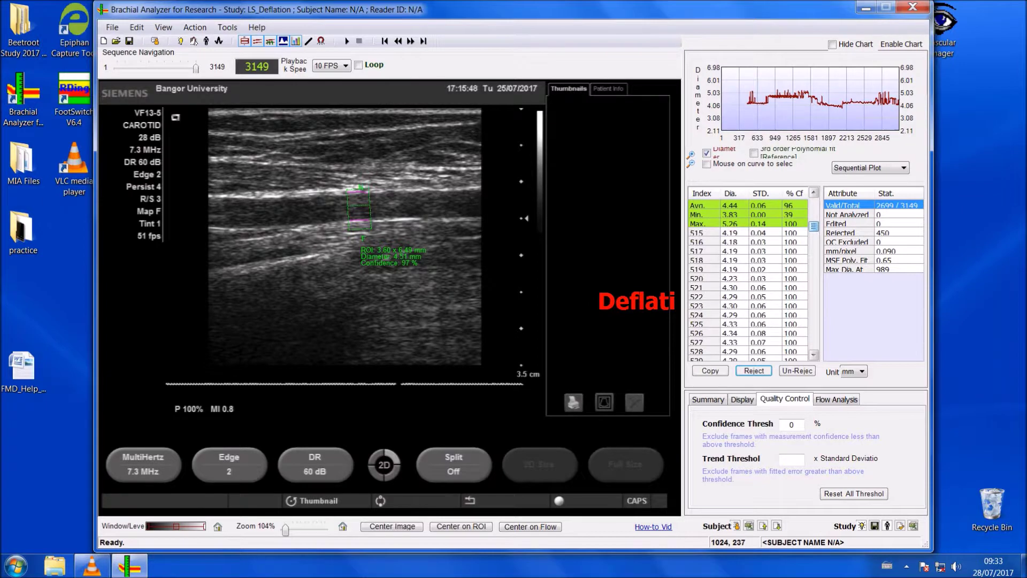
pyautogui.click(792, 424)
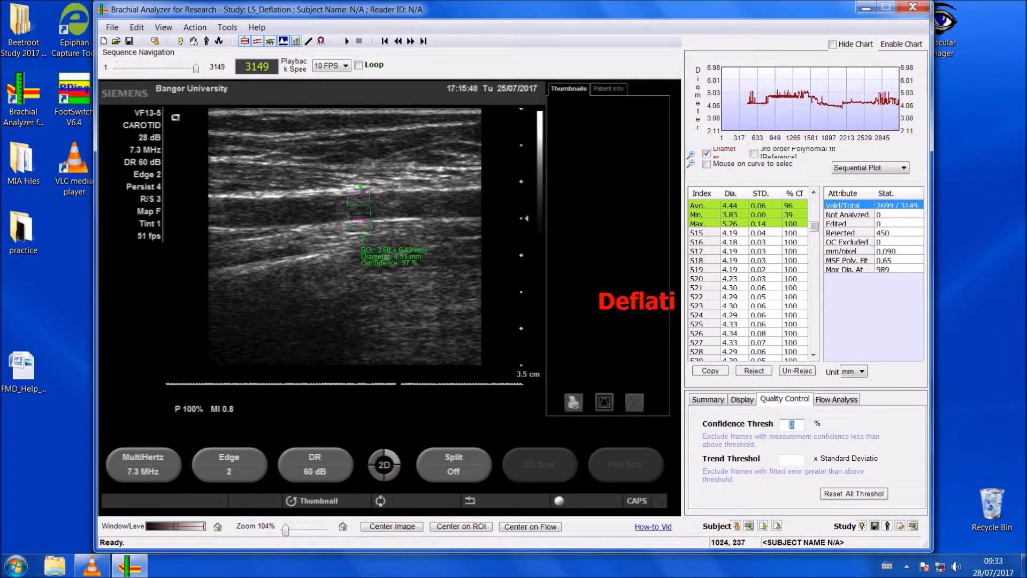
pyautogui.write('75')
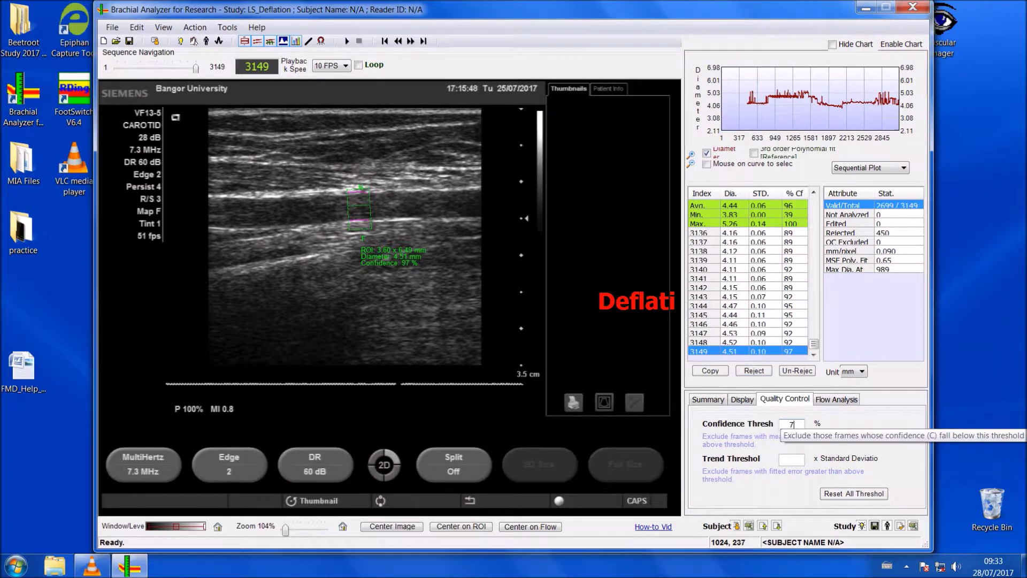
pyautogui.press('Return')
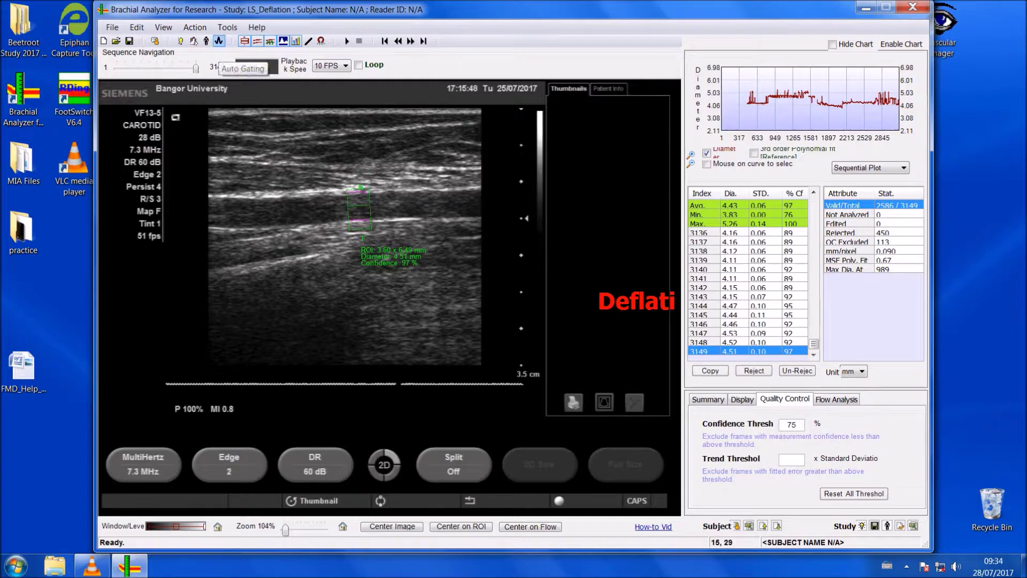
# Apply auto gating to the deflation study with R-peak detection over frames 1 to 3149.
pyautogui.click(219, 41)
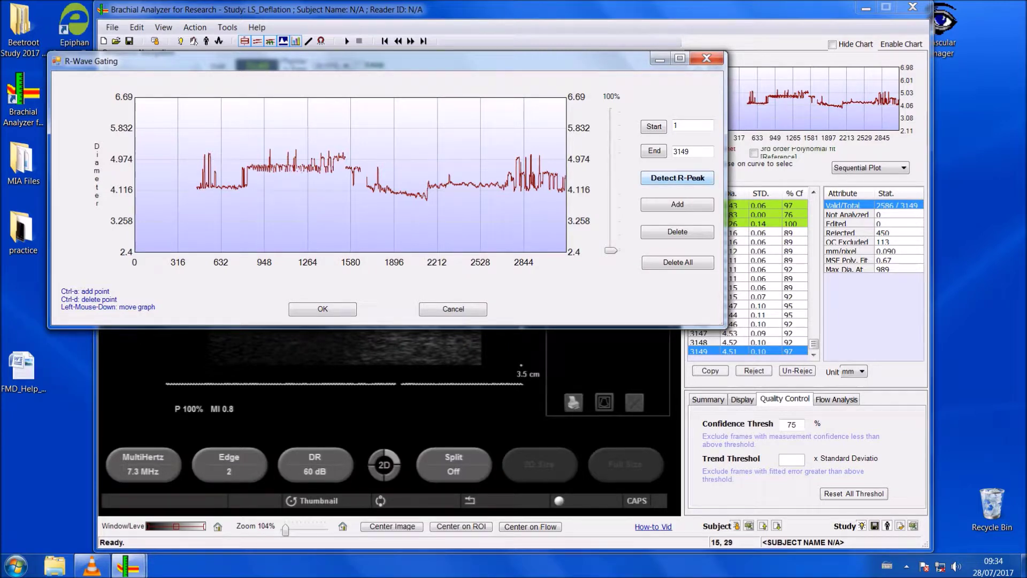
pyautogui.click(677, 178)
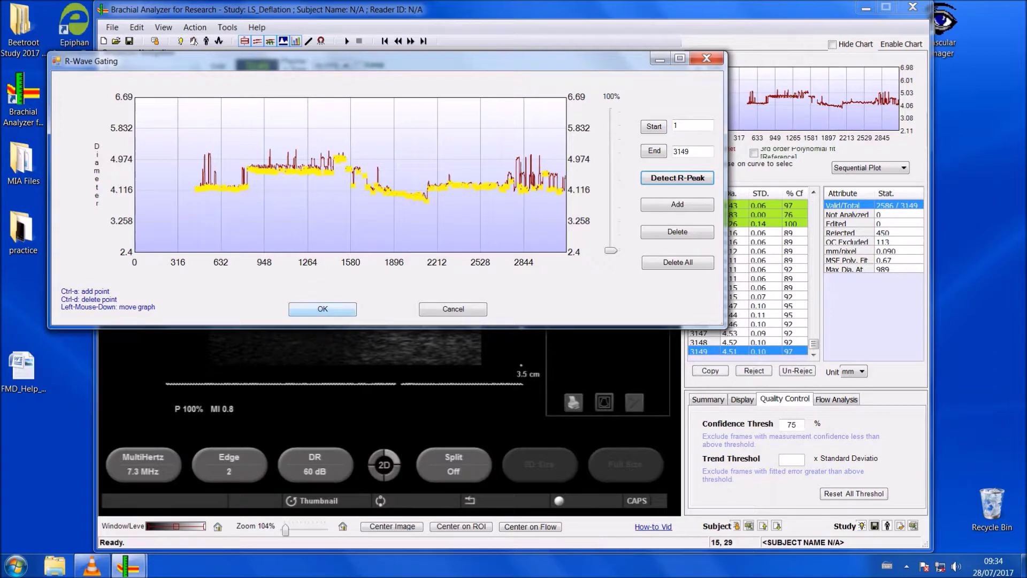
pyautogui.press('Return')
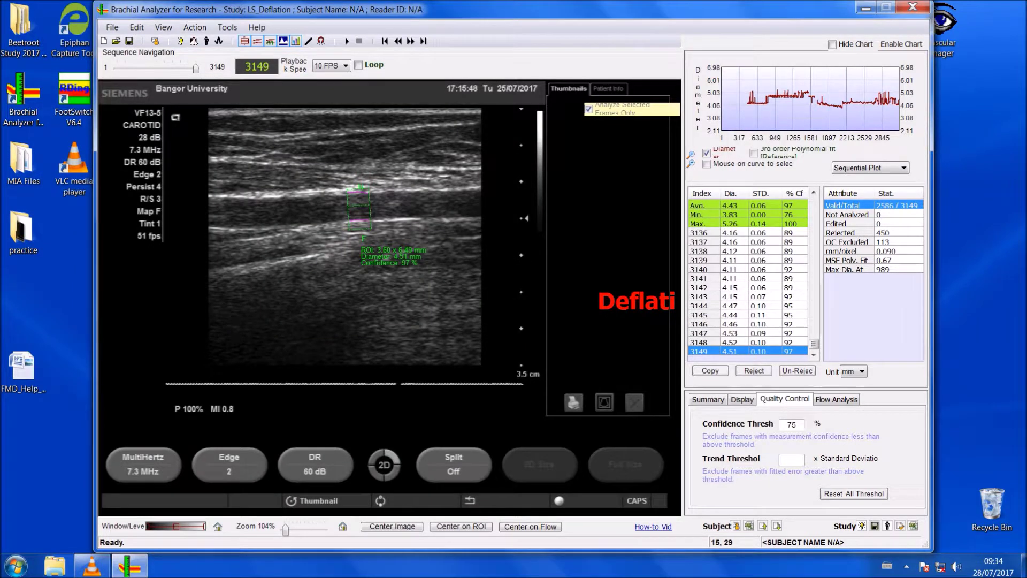
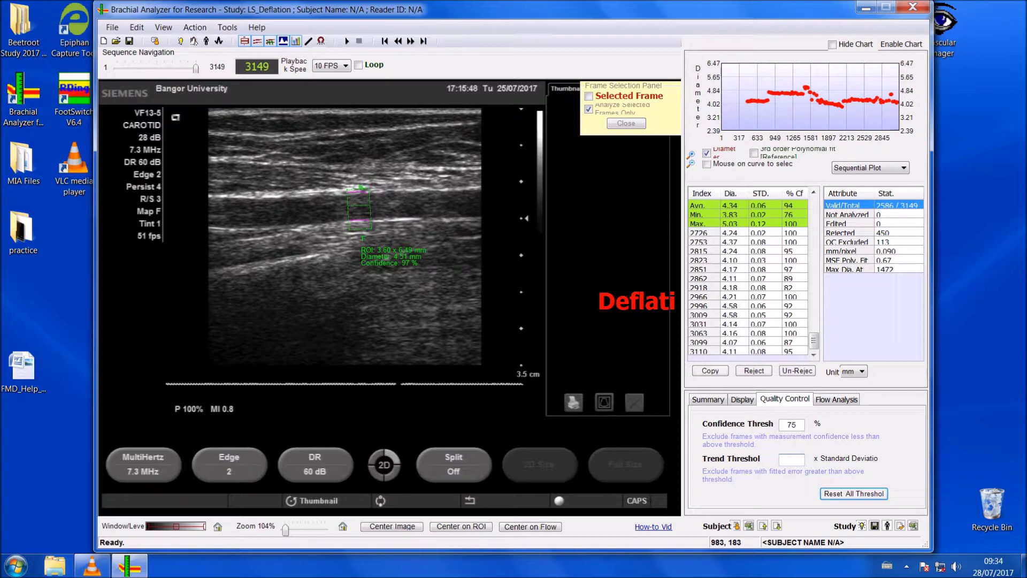
# Open the saved baseline study in a second Brachial Analyzer window to check its diameter.
pyautogui.click(23, 101)
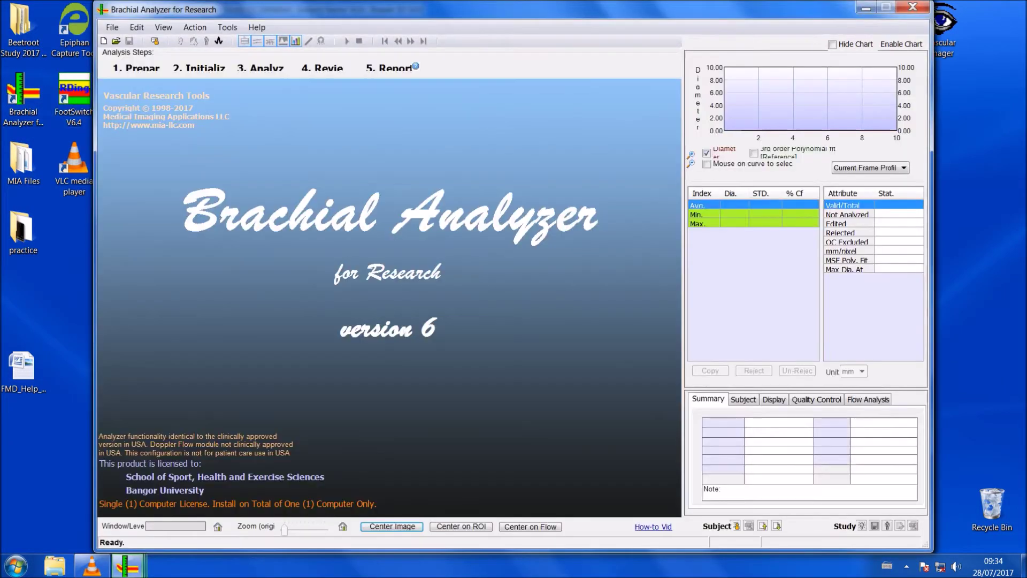
pyautogui.hotkey('alt', 'f')
pyautogui.press('Down')
pyautogui.press('Down')
pyautogui.press('Return')
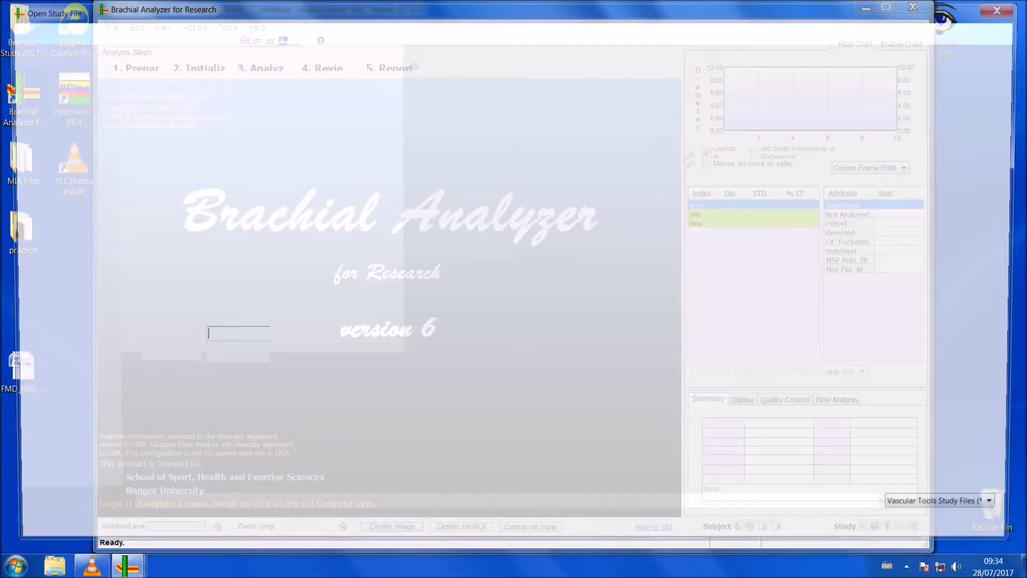
pyautogui.hotkey('shift', 'Tab')
pyautogui.press('Down')
pyautogui.press('Down')
pyautogui.press('Return')
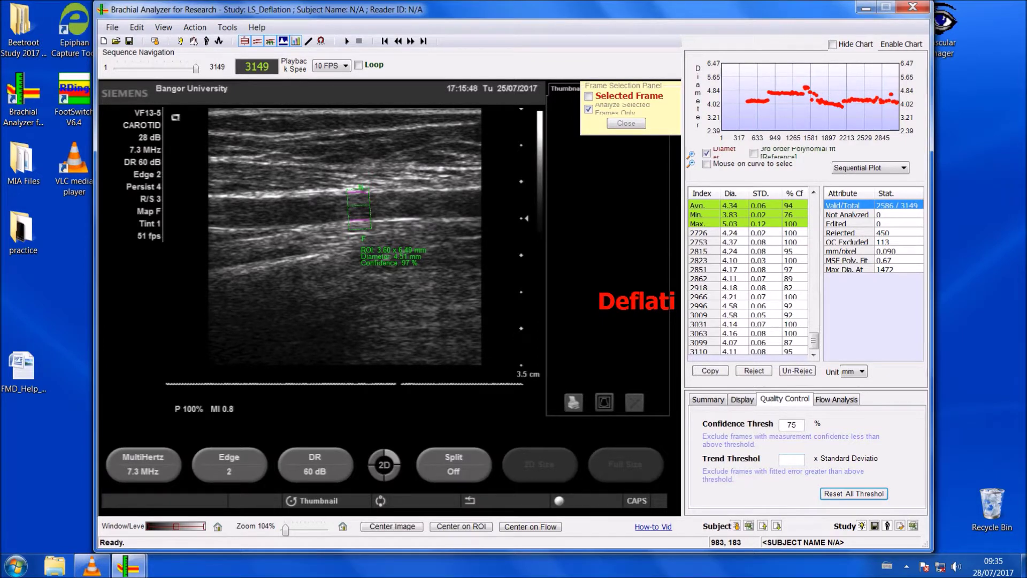
# Open Calculator and subtract the baseline diameter of 4.54 from the maximum deflation diameter of 5.03.
pyautogui.click(14, 565)
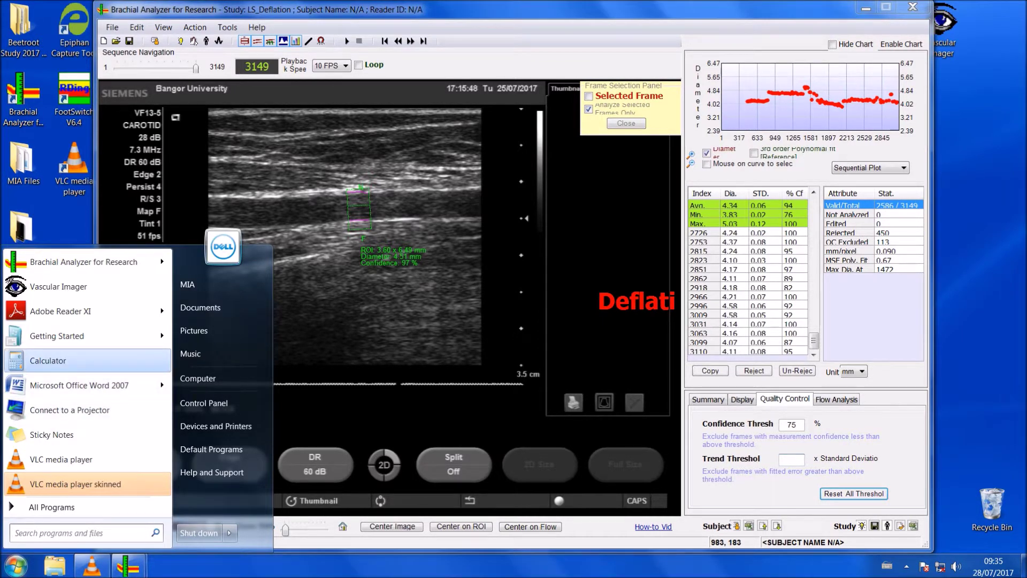
pyautogui.press('Escape')
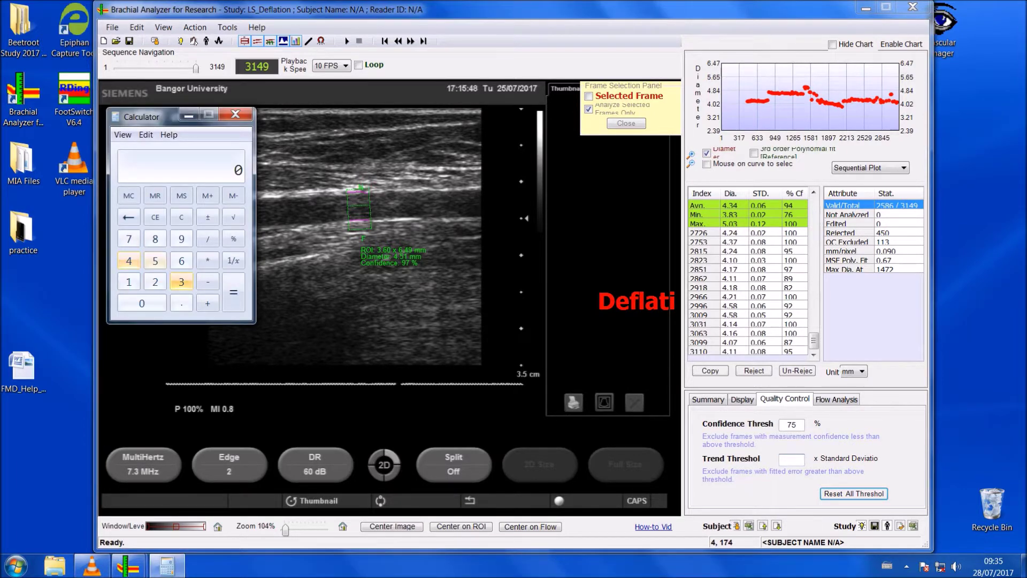
pyautogui.click(156, 260)
pyautogui.click(182, 303)
pyautogui.click(142, 303)
pyautogui.click(181, 282)
pyautogui.click(208, 282)
pyautogui.click(128, 260)
pyautogui.click(182, 303)
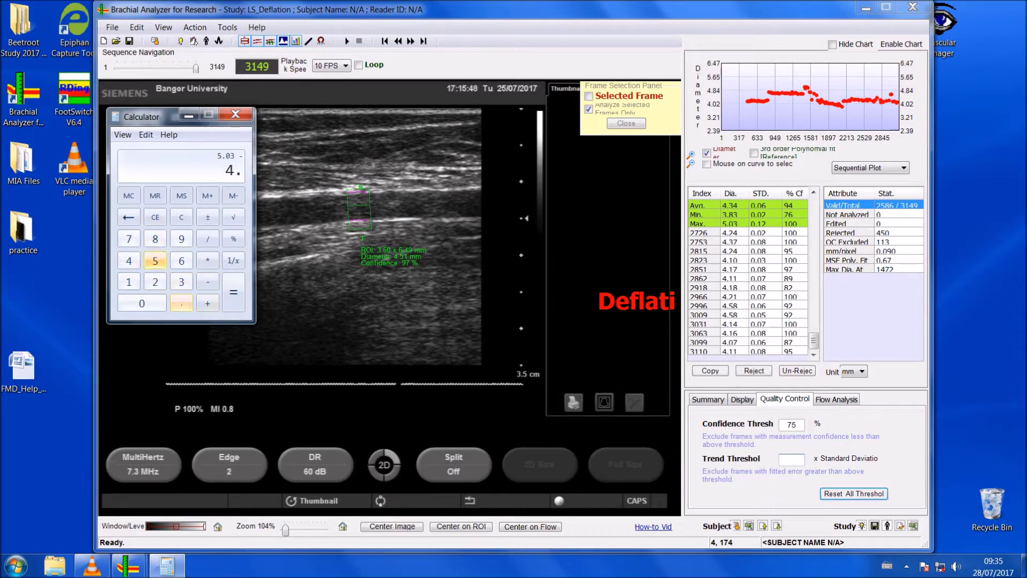
pyautogui.click(155, 261)
pyautogui.click(129, 261)
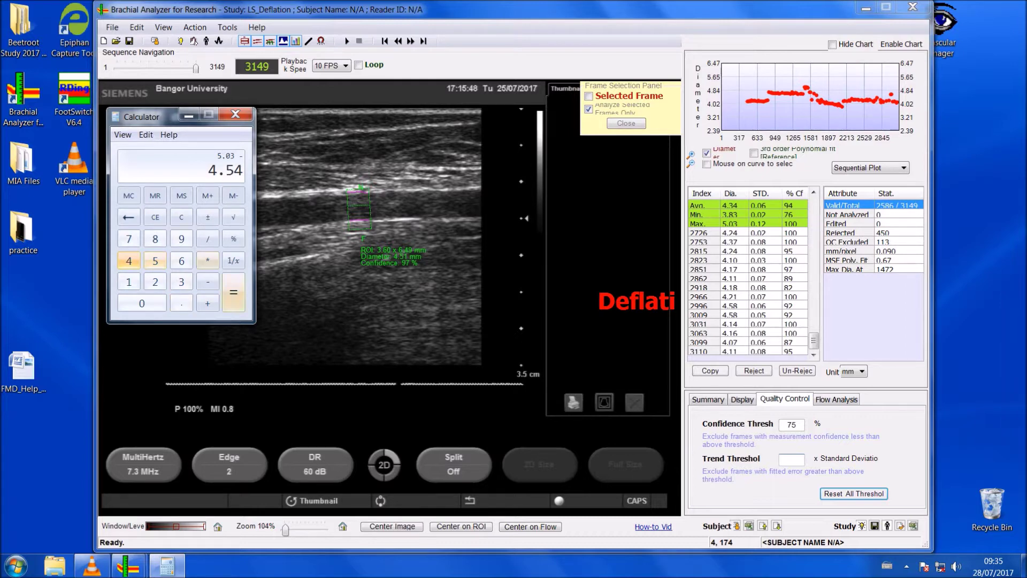
pyautogui.click(233, 292)
# Divide the diameter difference by 4.54, multiply by 100 to get the percentage dilation, and close Calculator.
pyautogui.click(208, 239)
pyautogui.click(128, 260)
pyautogui.click(181, 303)
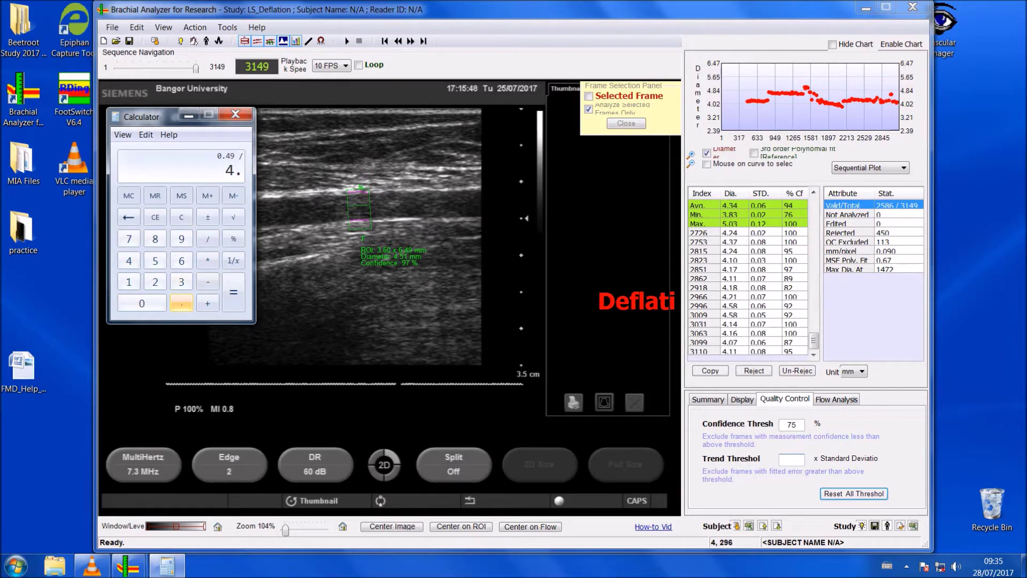
pyautogui.click(155, 260)
pyautogui.click(128, 260)
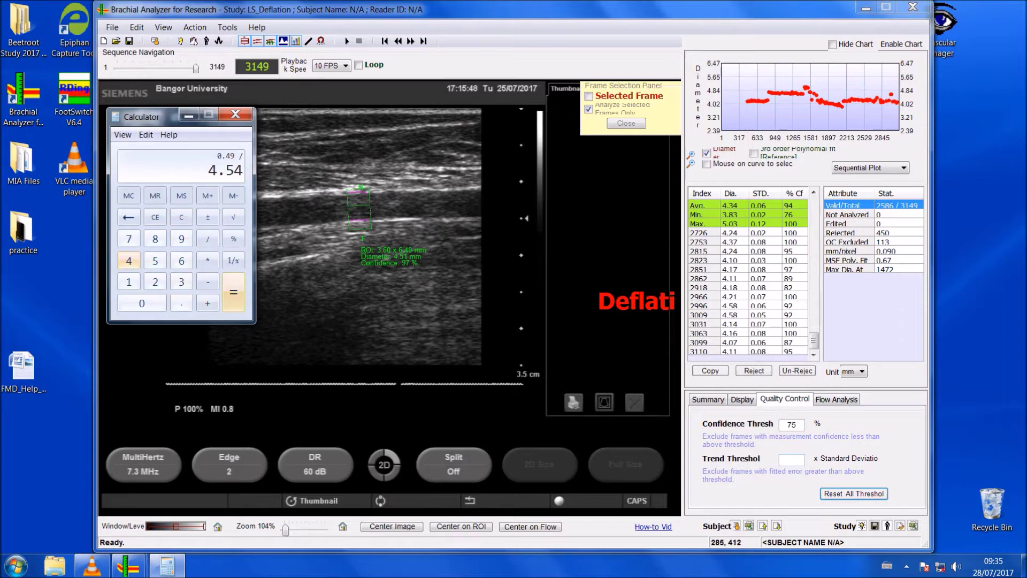
pyautogui.press('Return')
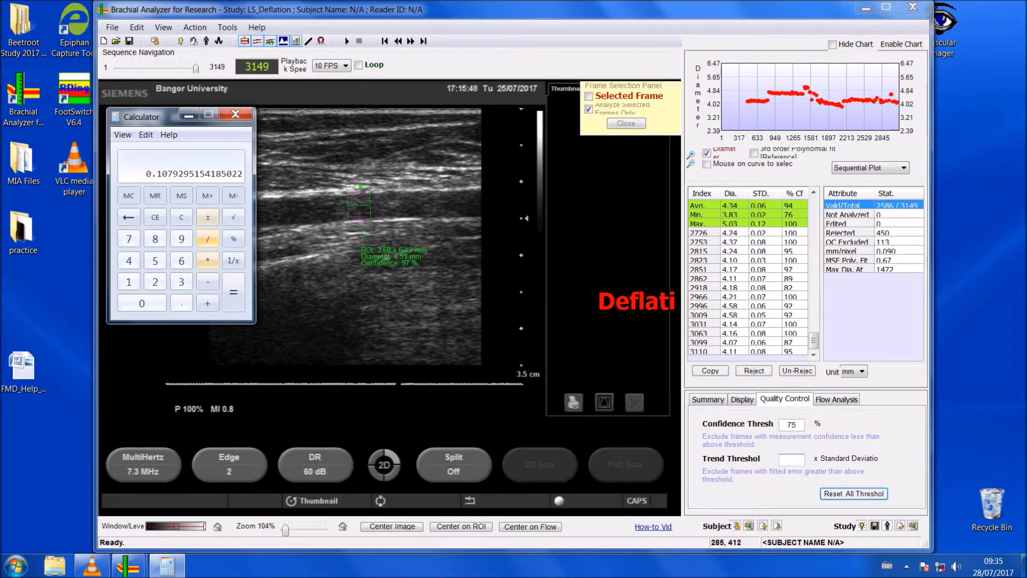
pyautogui.write('*100')
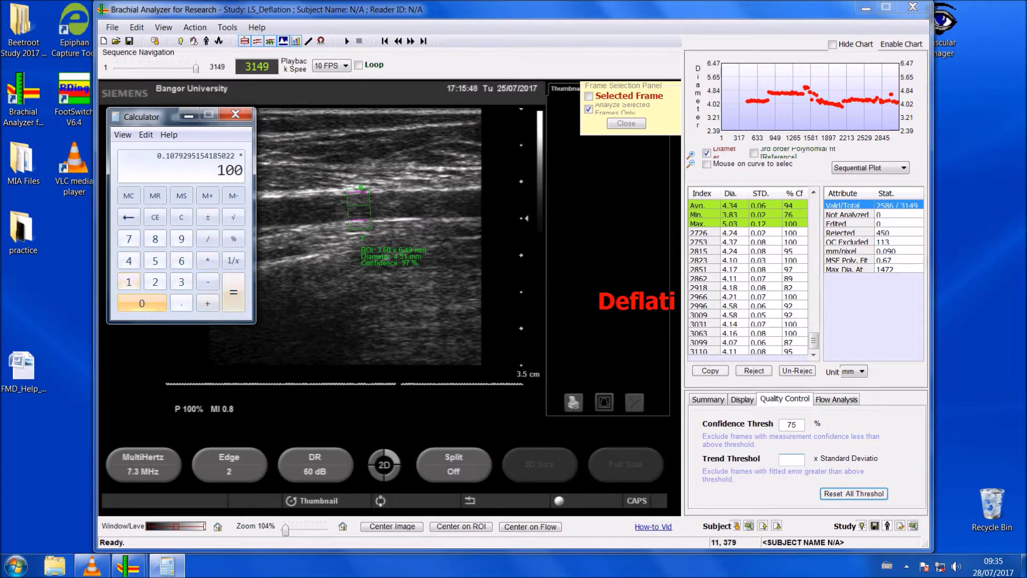
pyautogui.press('Return')
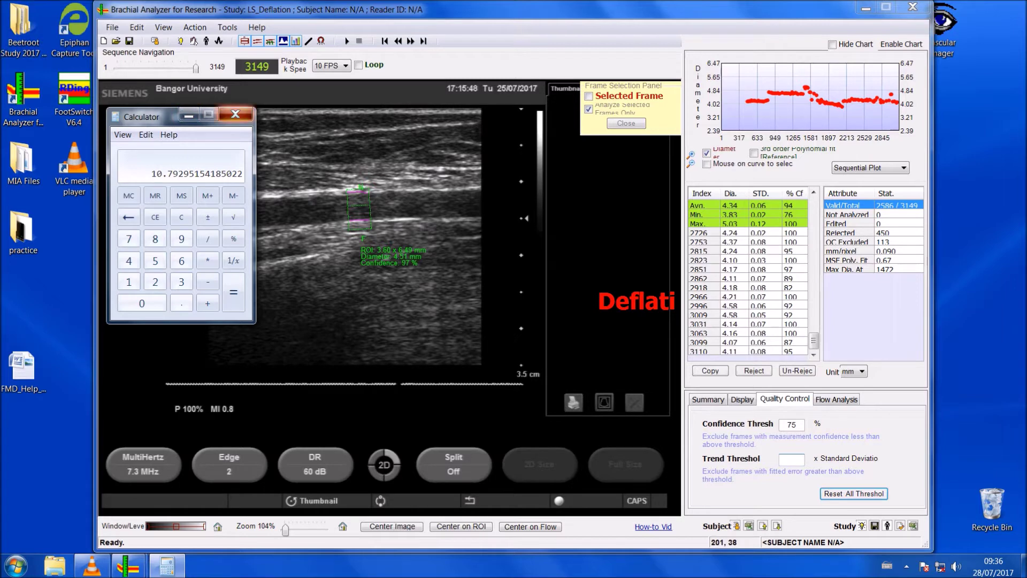
pyautogui.click(235, 114)
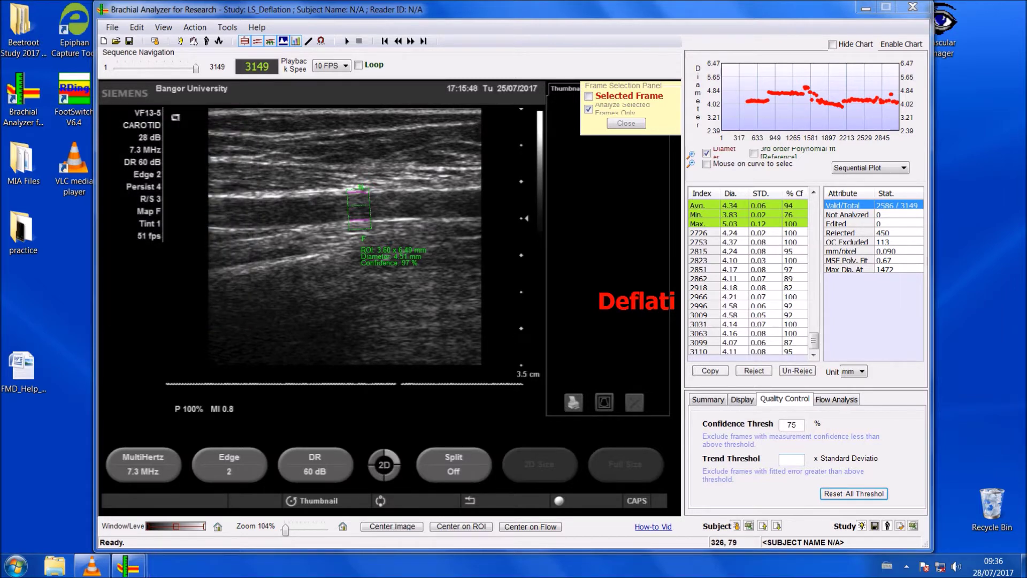